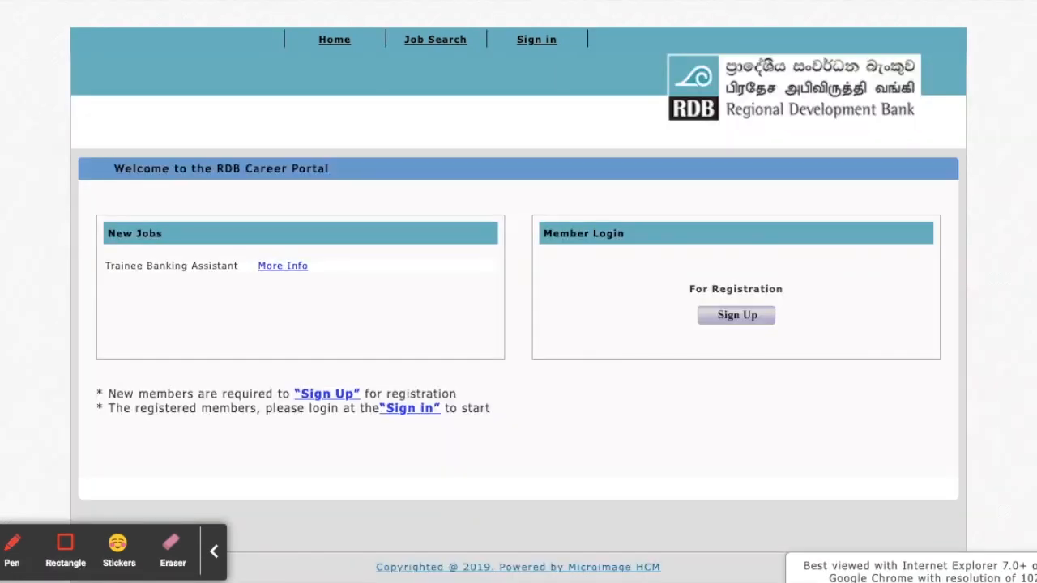
scroll(851, 404, "down", 1)
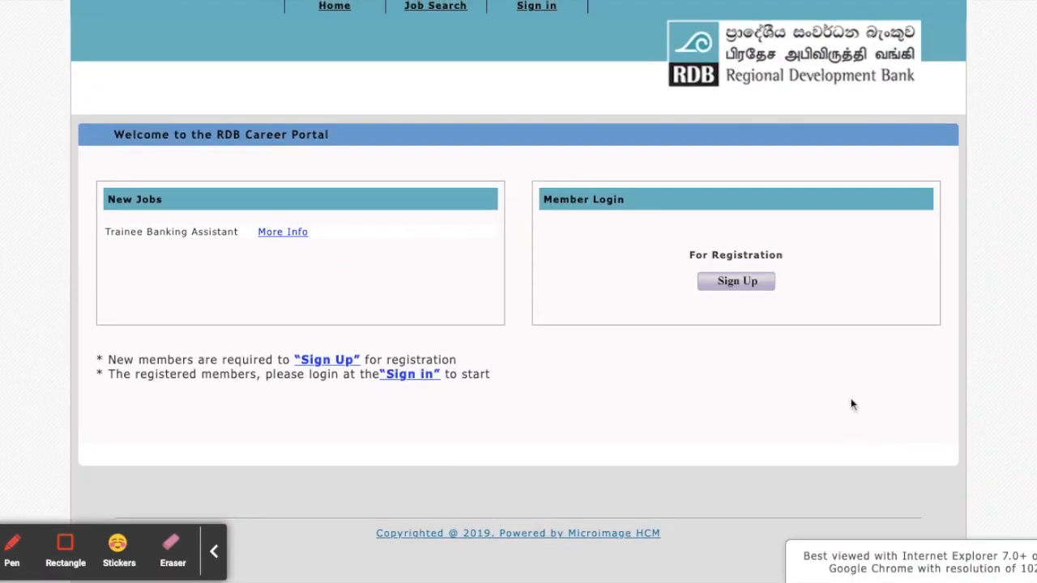
scroll(628, 480, "up", 1)
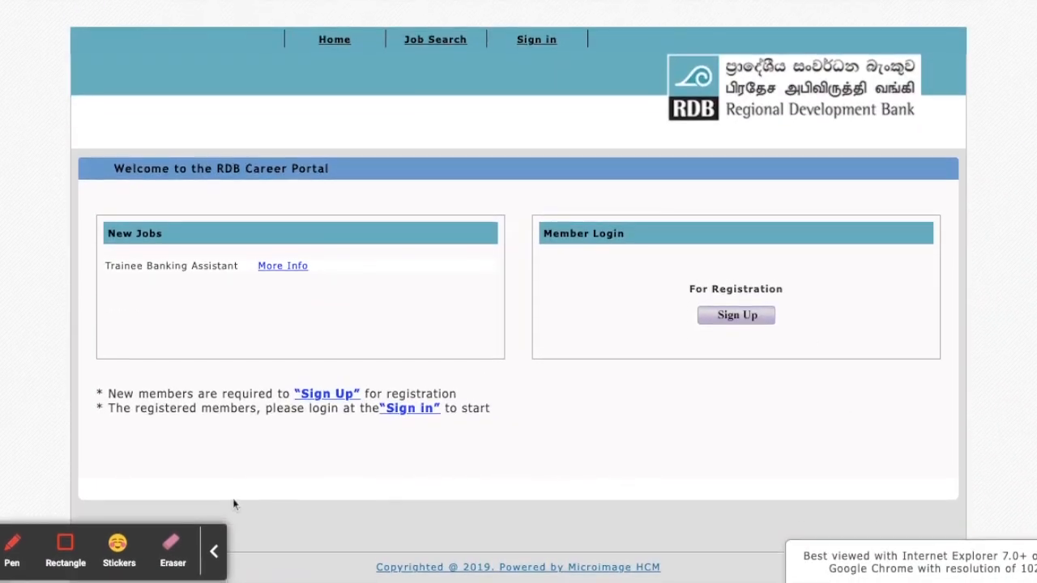
left_click(65, 546)
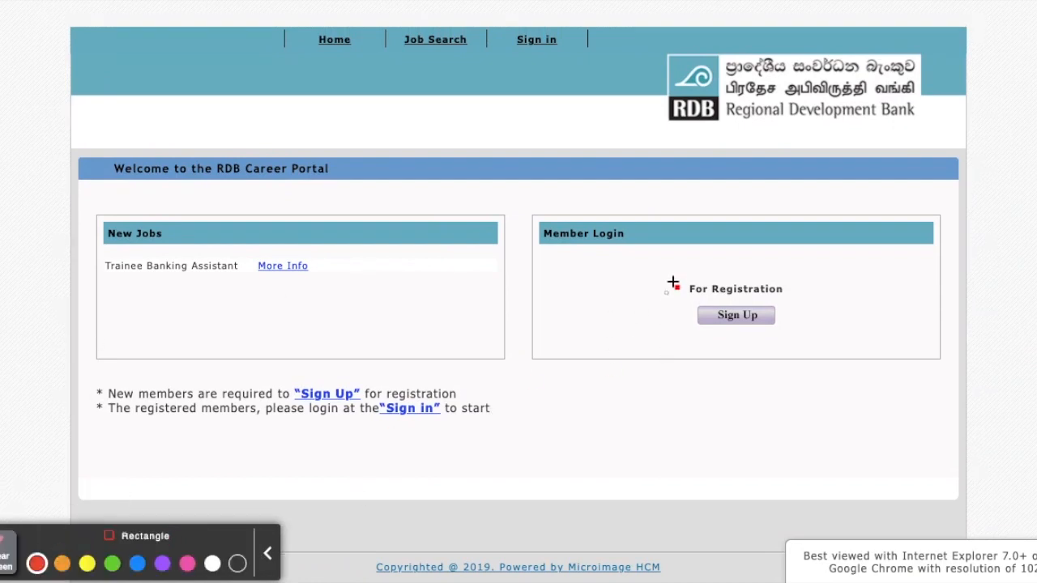
left_click_drag(647, 272, 814, 334)
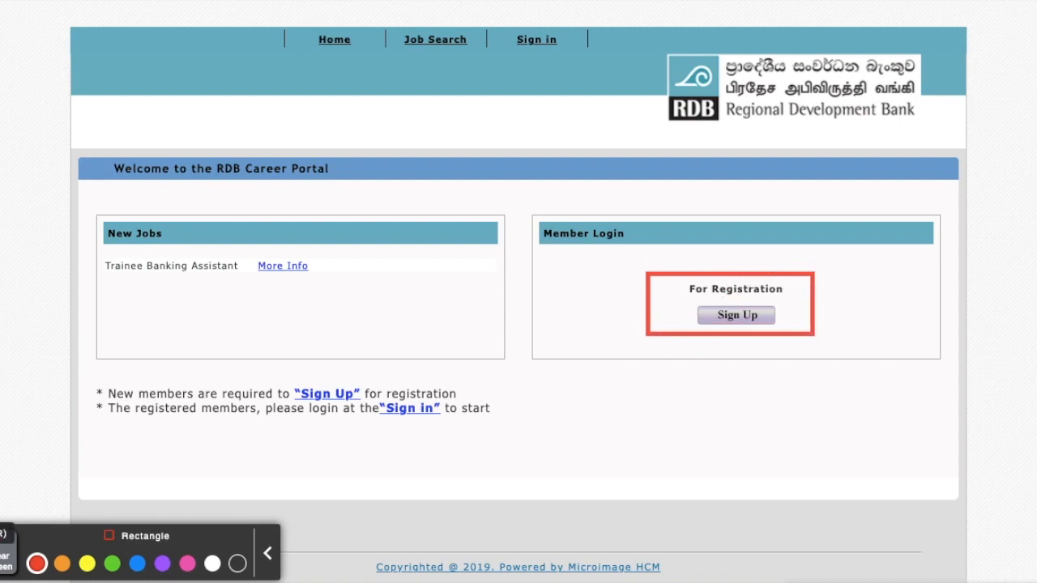
left_click(8, 551)
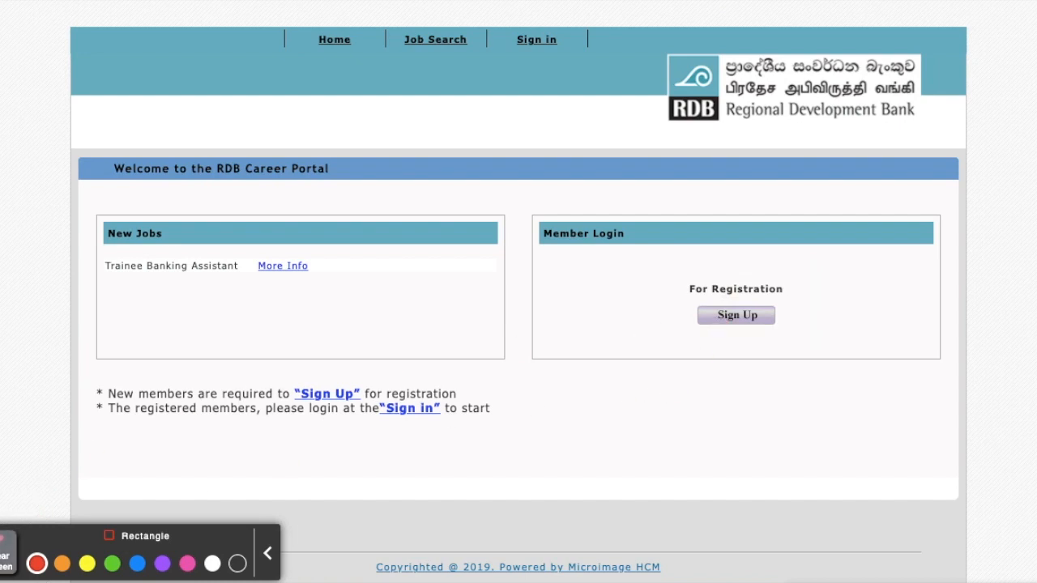
left_click(216, 549)
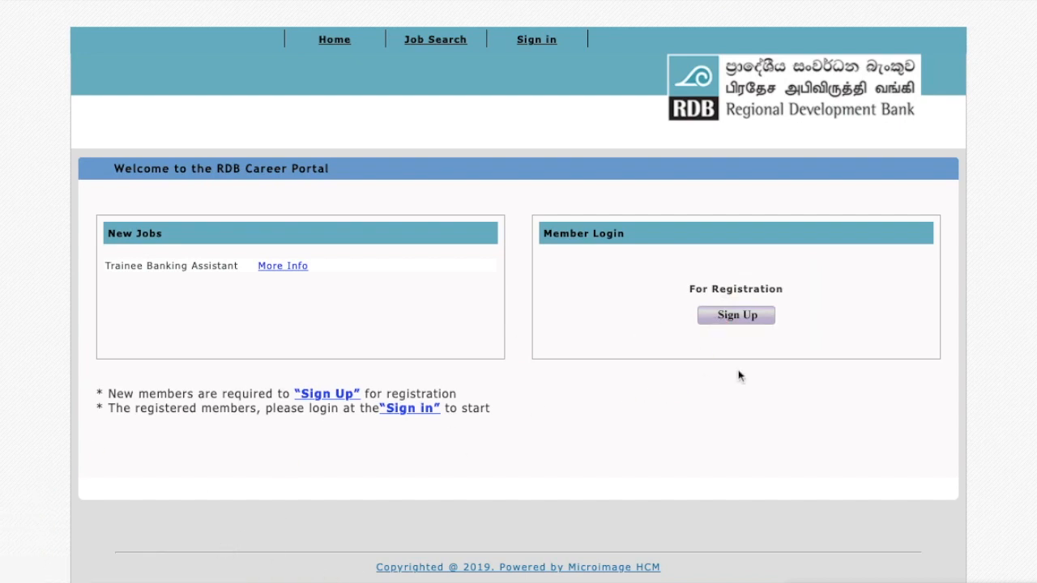
Open the new member registration form and enter the member's name with initials.
left_click(744, 317)
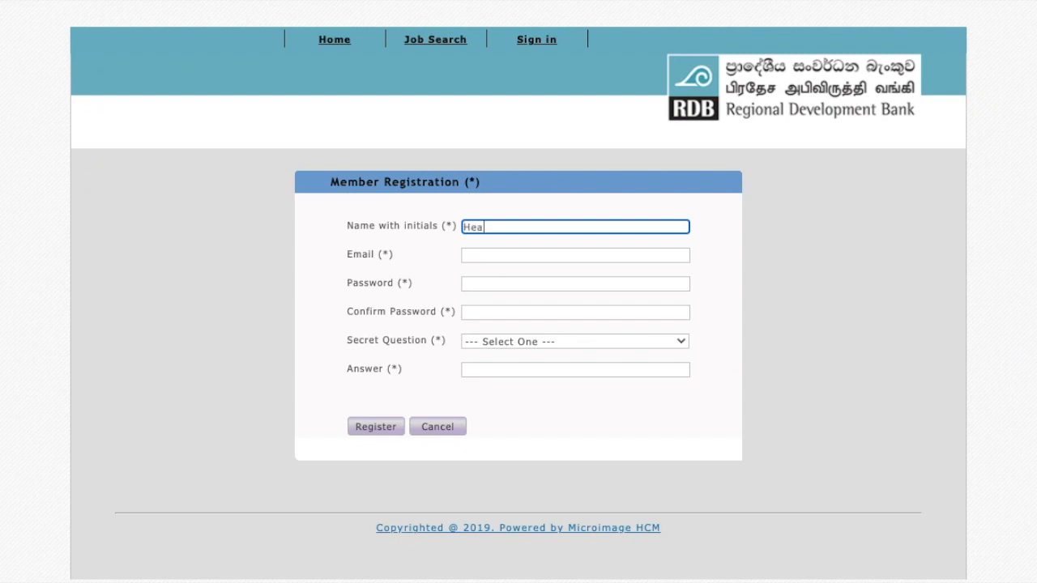
type("h")
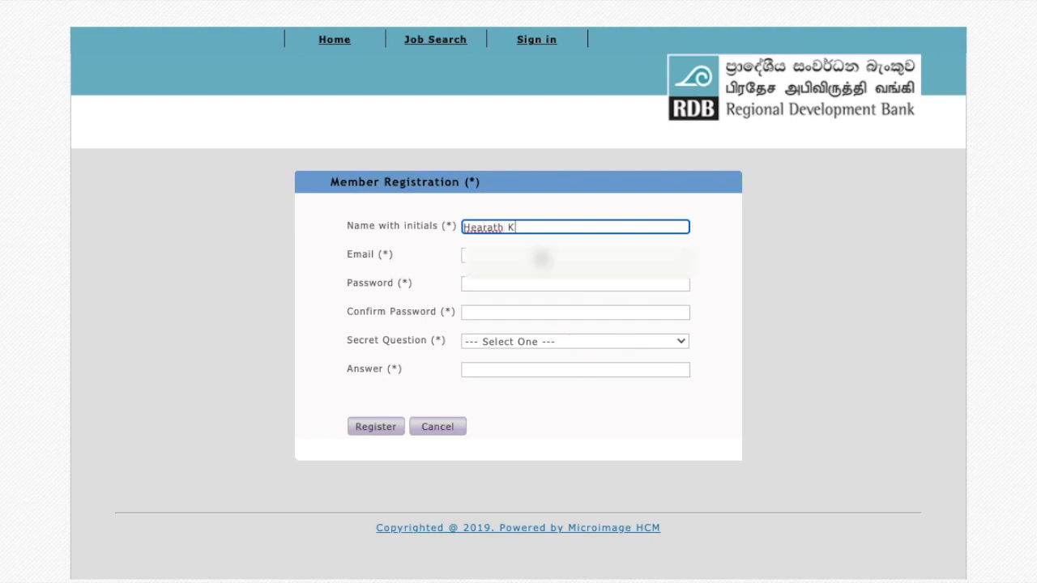
type(" K")
Enter the member's email address, the account password and the password confirmation in the registration form.
left_click(541, 258)
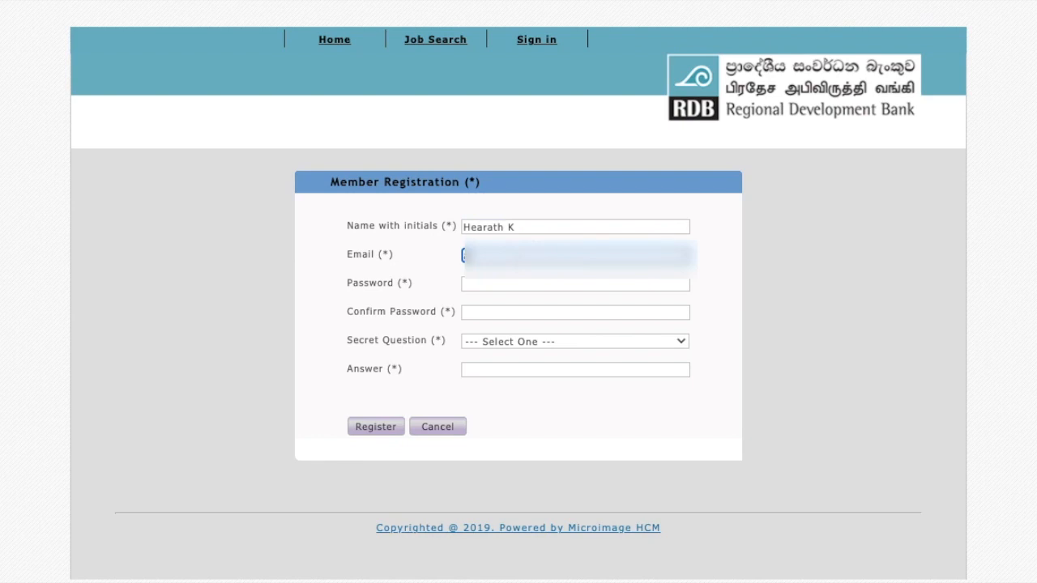
left_click(531, 284)
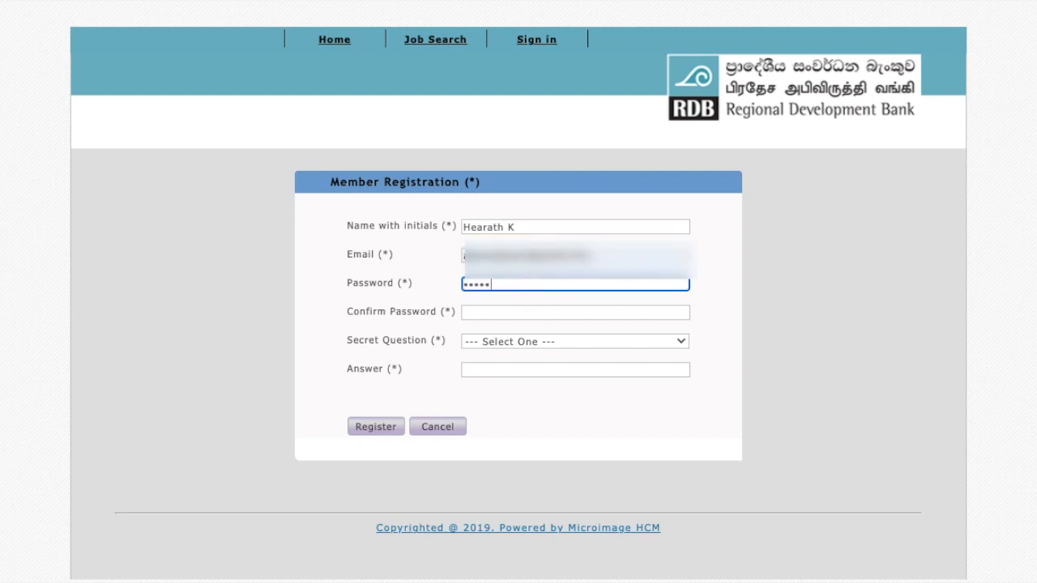
left_click(528, 314)
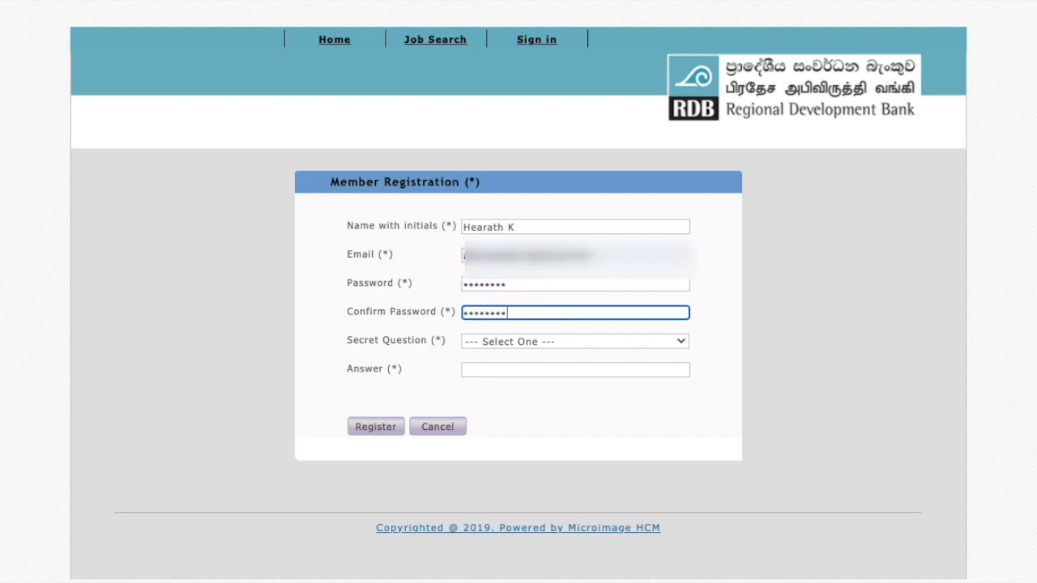
Choose the secret question "What is your pet name?", enter the secret answer and submit the registration.
left_click(526, 344)
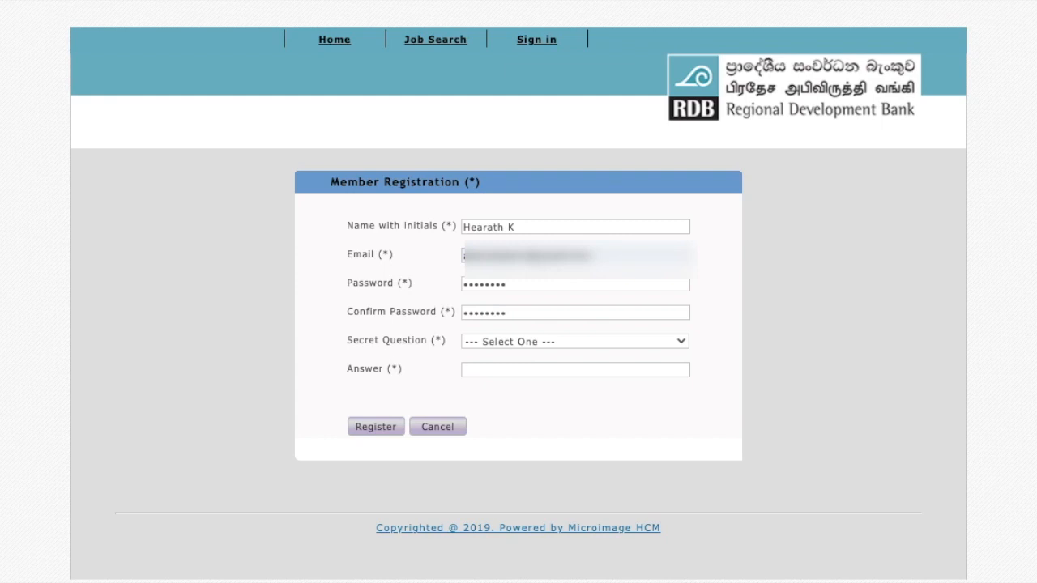
left_click(563, 437)
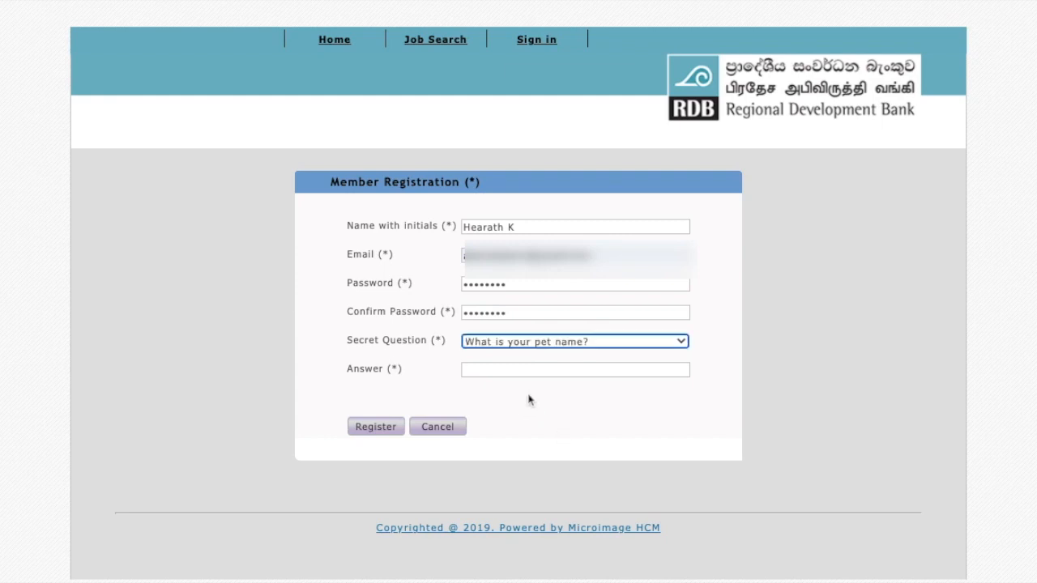
left_click(549, 369)
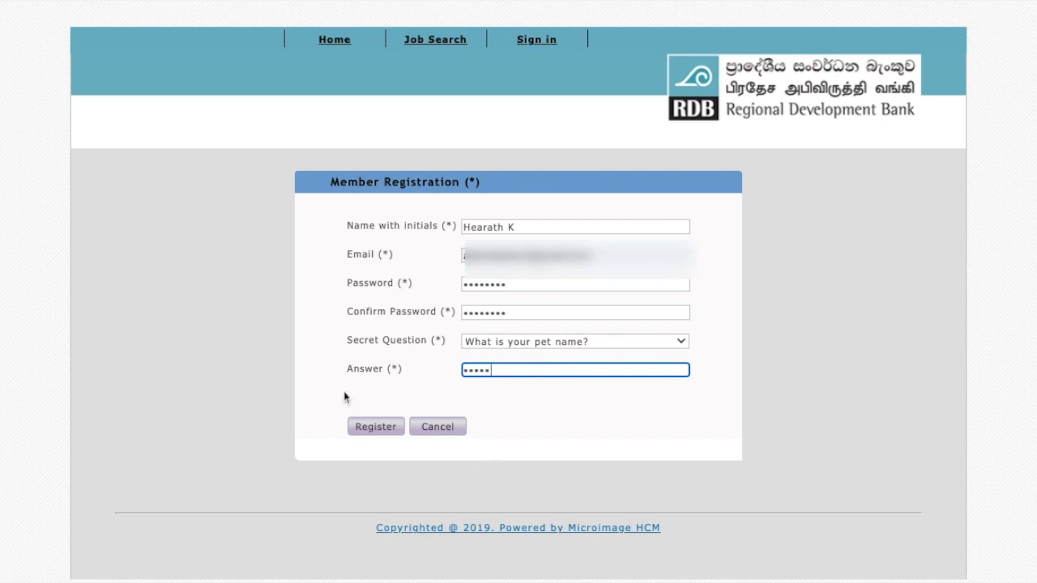
left_click(358, 427)
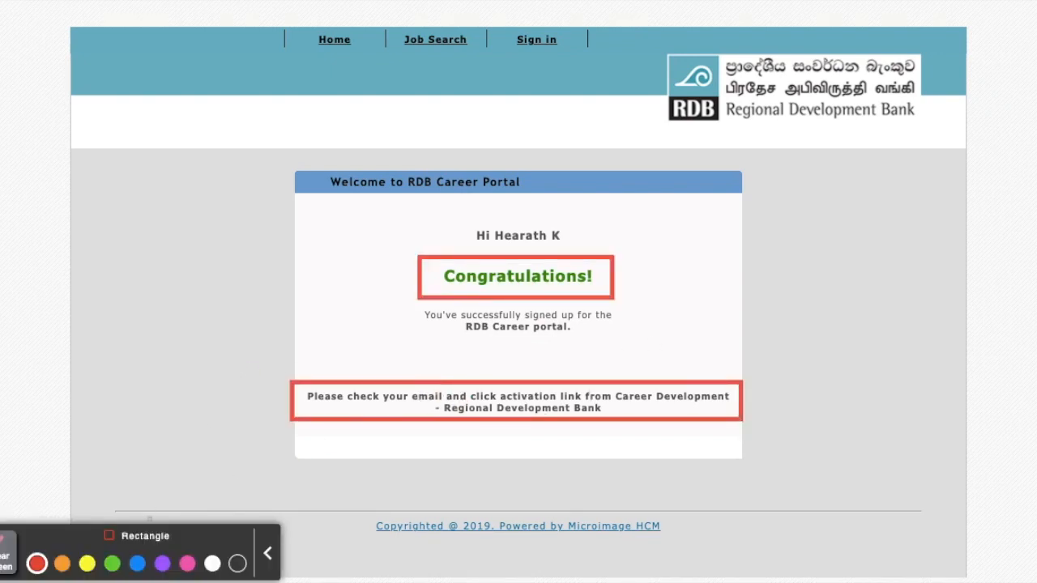
left_click(6, 561)
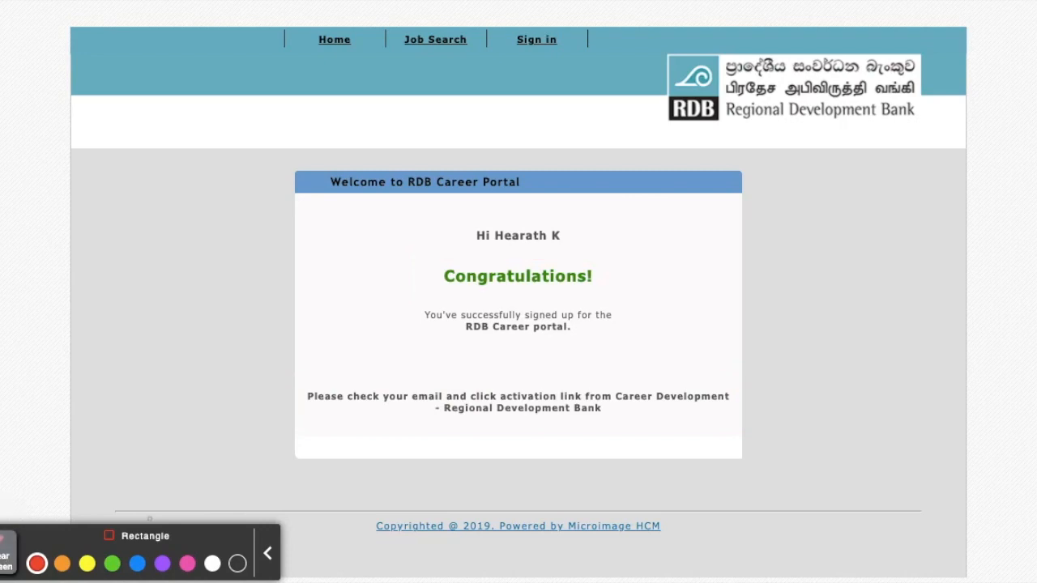
left_click(0, 555)
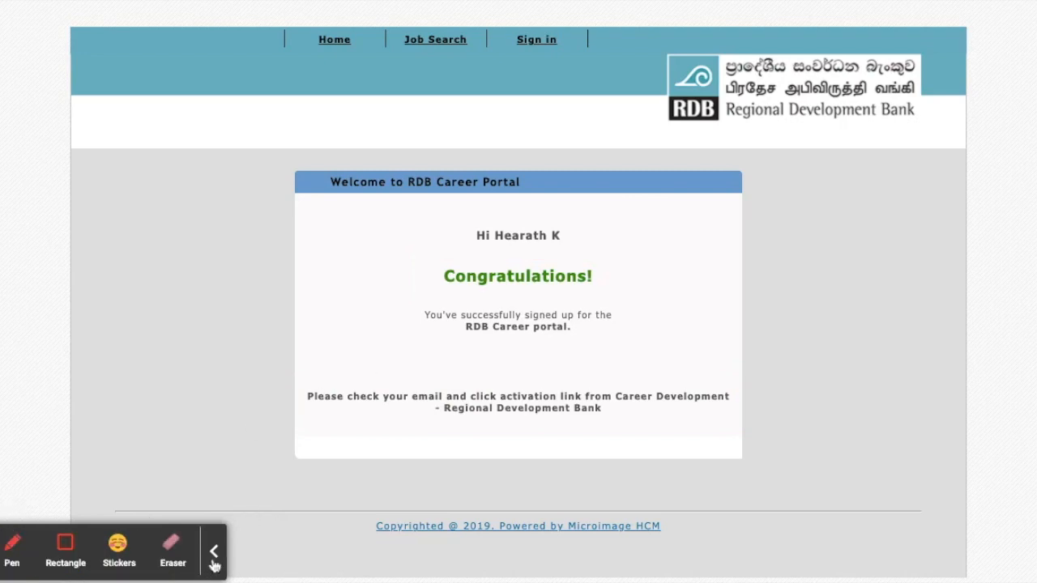
left_click(213, 561)
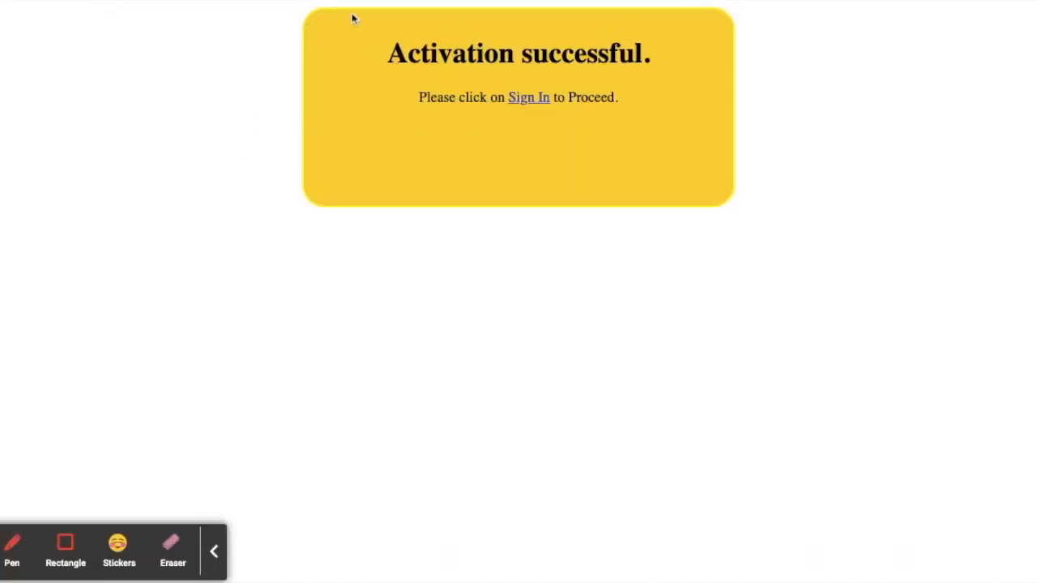
left_click(65, 548)
mouse_move(486, 84)
left_mouse_down()
mouse_move(546, 116)
mouse_move(568, 114)
left_mouse_up()
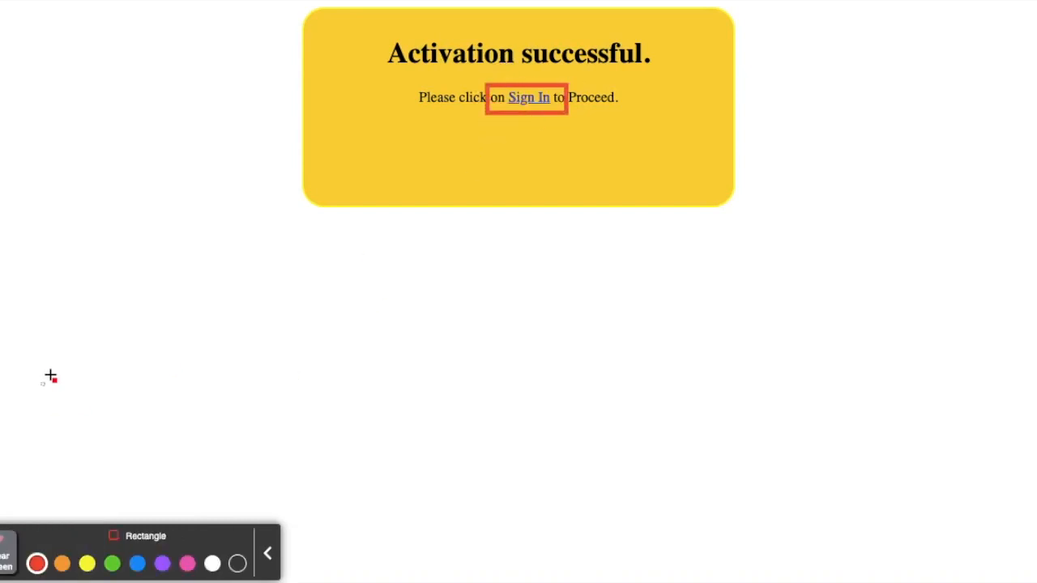
left_click(7, 565)
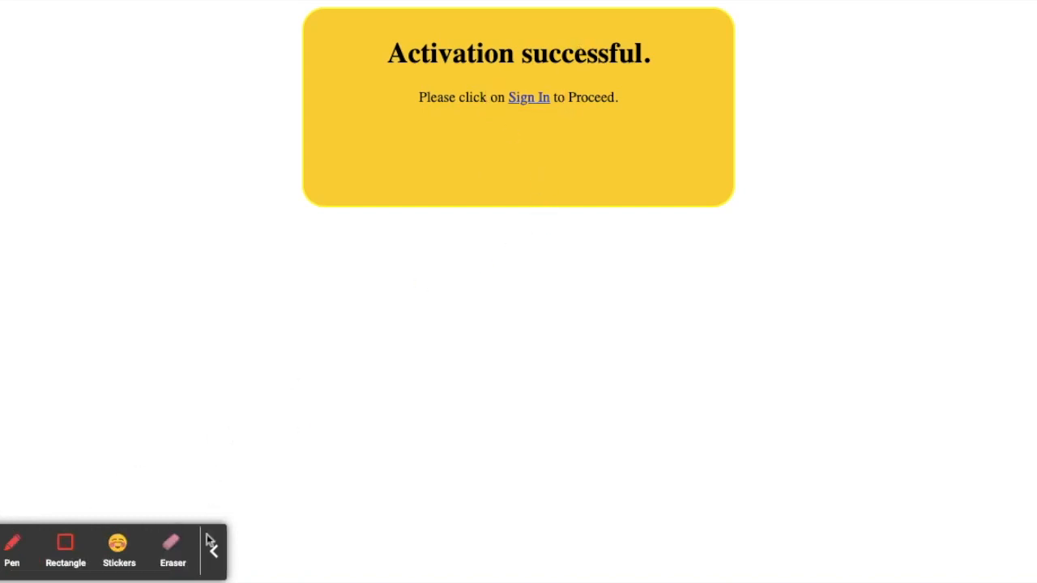
left_click(213, 561)
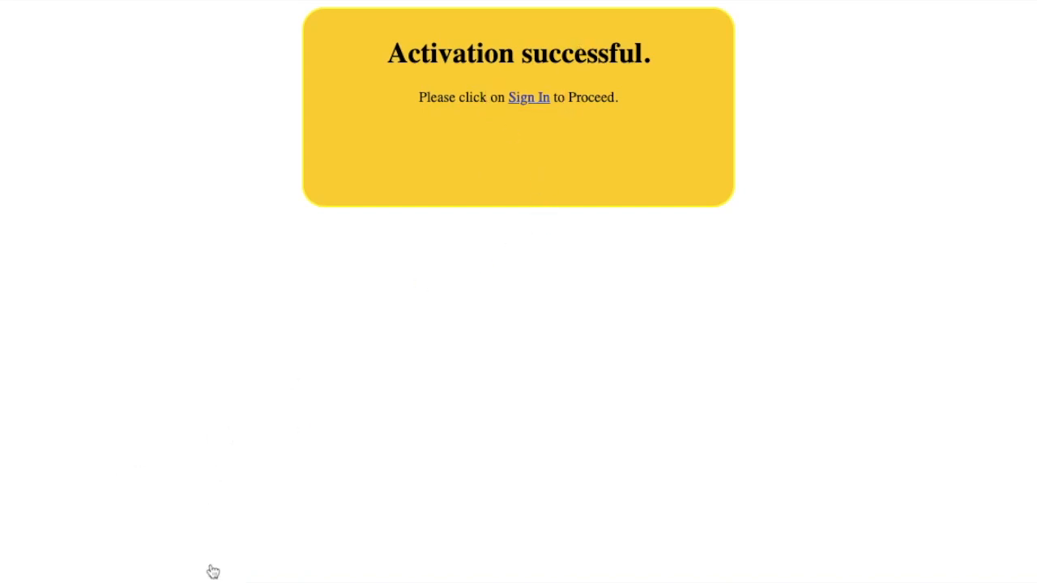
Proceed to the member login from the activation page and sign in with the member's email and login password.
left_click(522, 102)
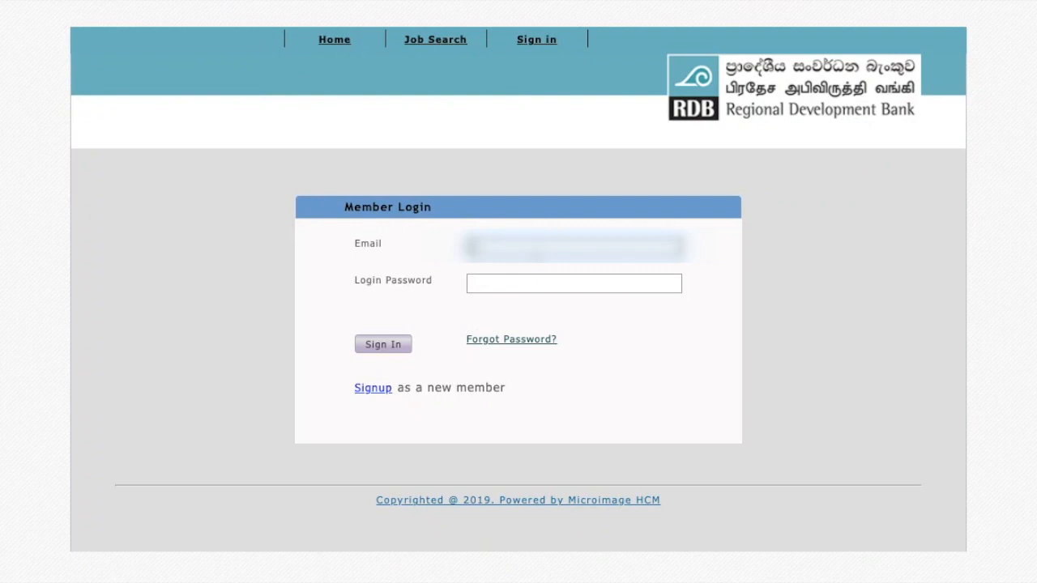
left_click(532, 284)
type("••••")
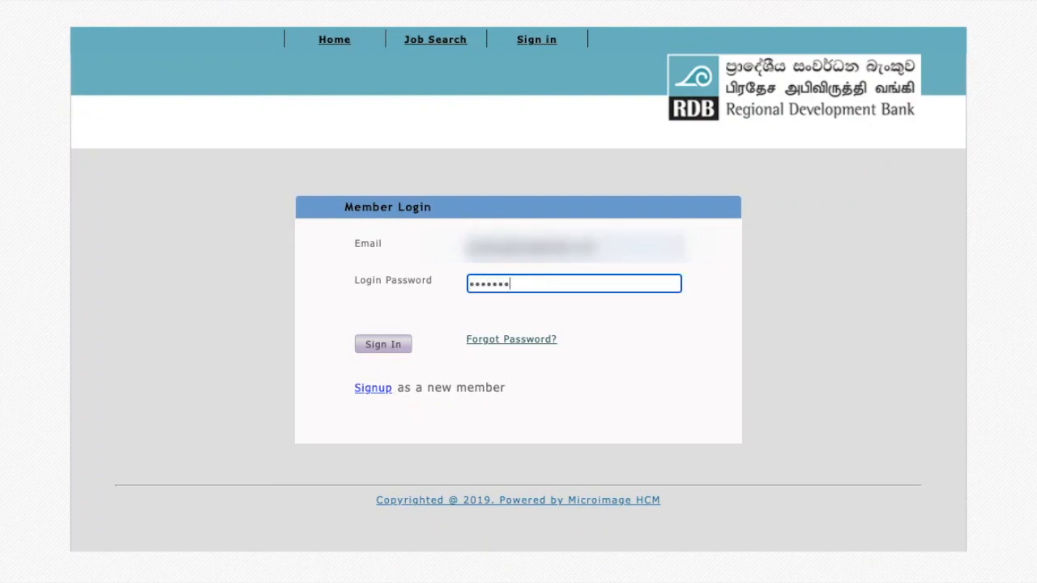
left_click(378, 342)
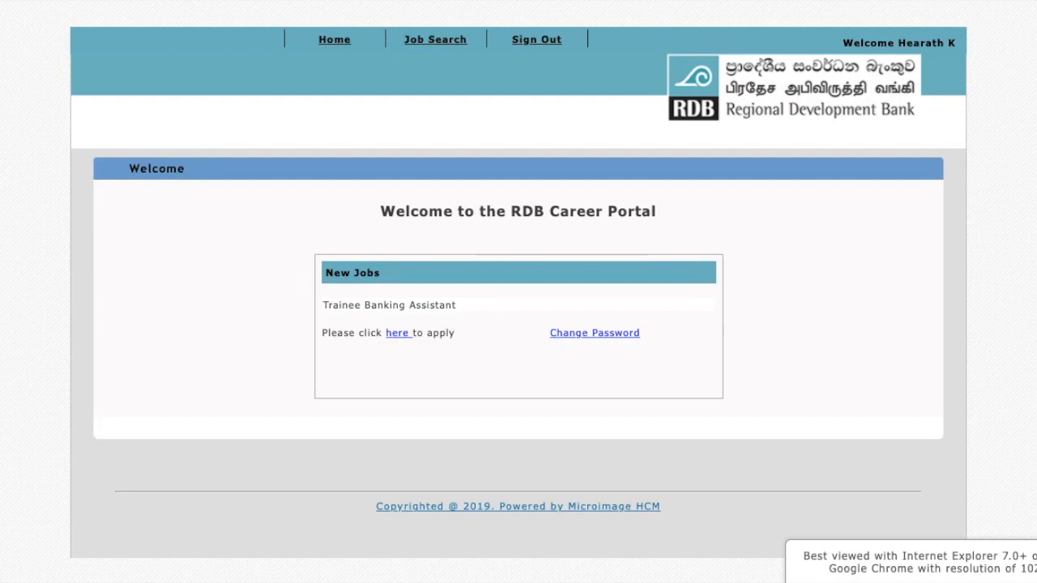
left_click(65, 546)
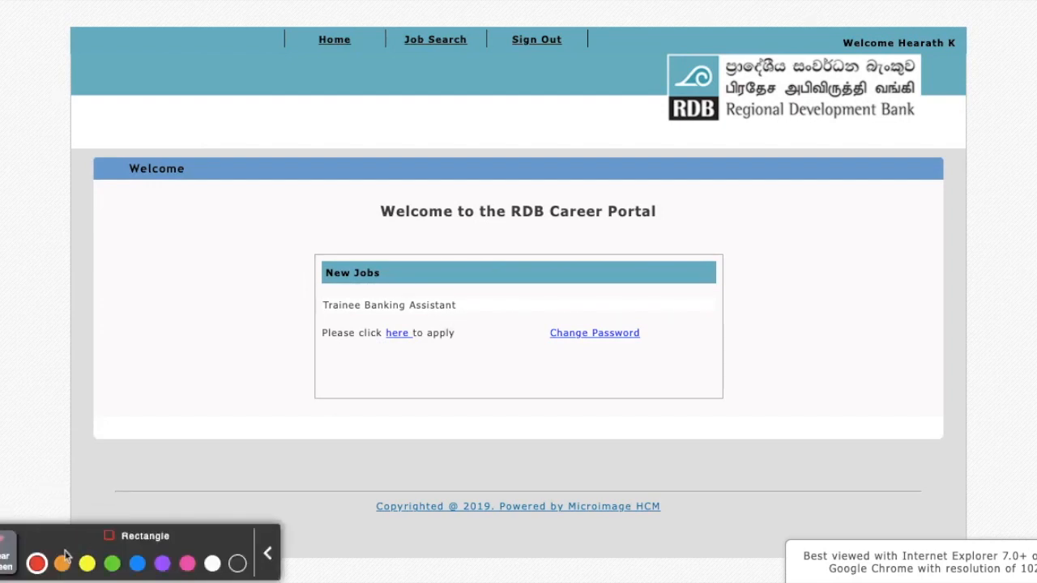
mouse_move(297, 322)
left_mouse_down()
mouse_move(459, 363)
mouse_move(470, 352)
left_mouse_up()
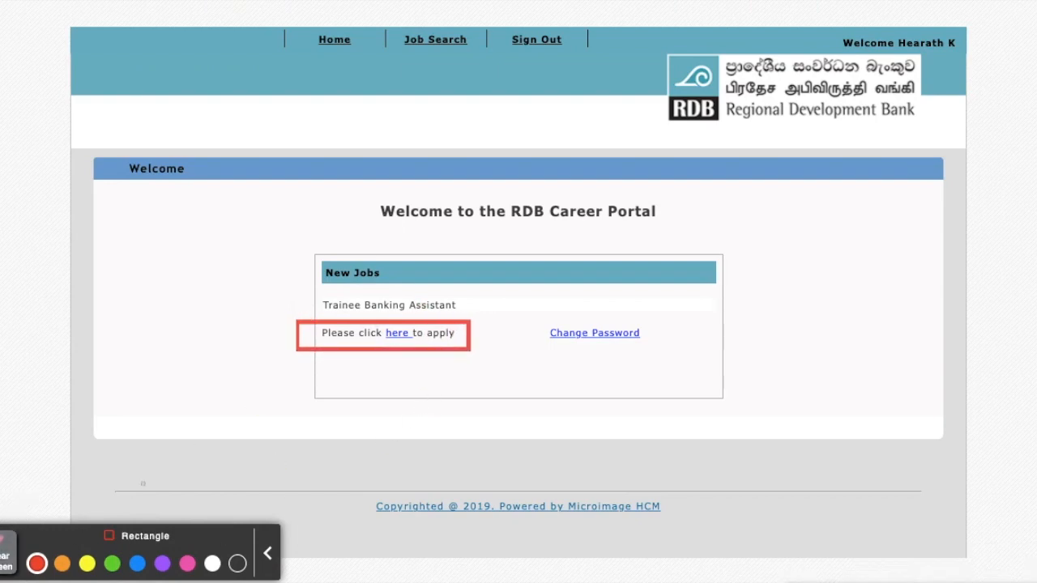
left_click(4, 562)
left_click(268, 560)
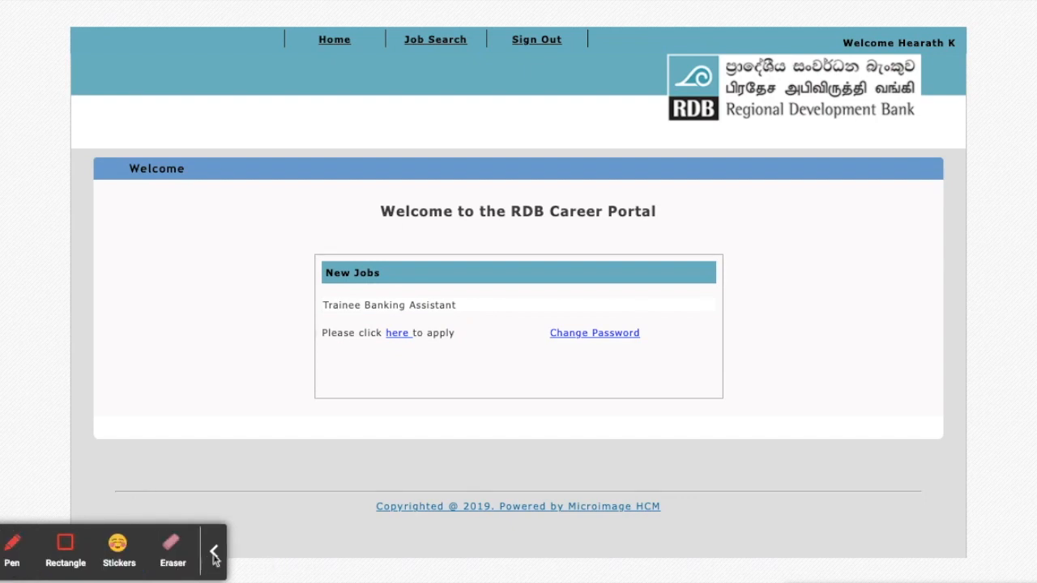
left_click(214, 552)
Open the job application page and add the Trainee Banking Assistant vacancy to the job cart.
left_click(408, 337)
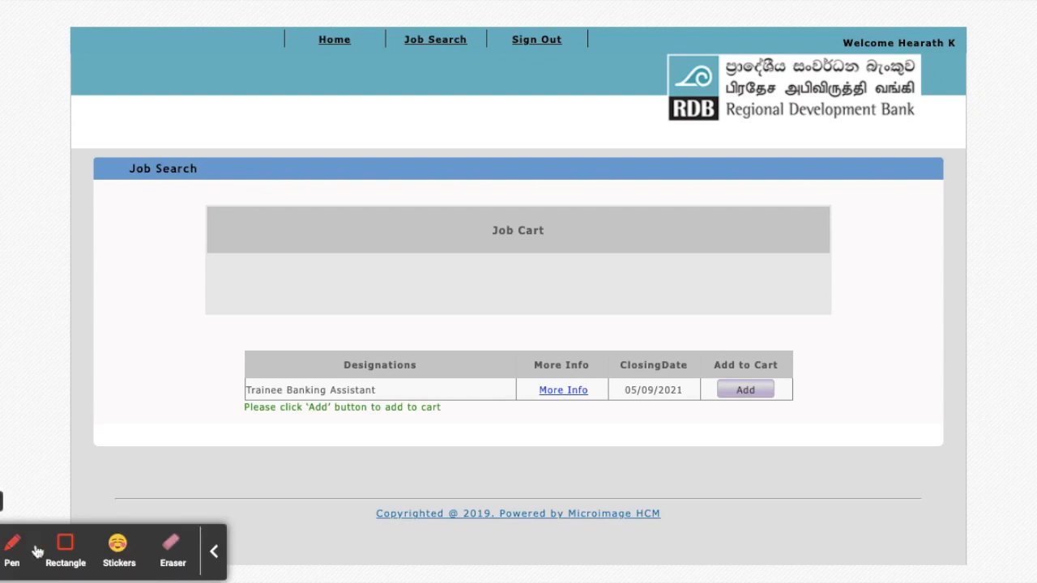
left_click(65, 546)
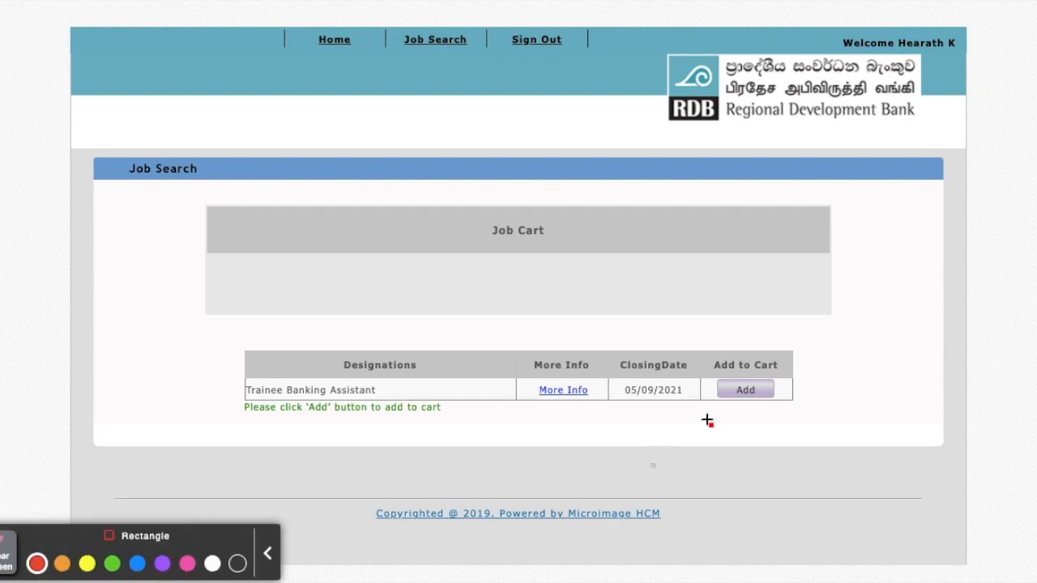
left_click_drag(691, 370, 799, 411)
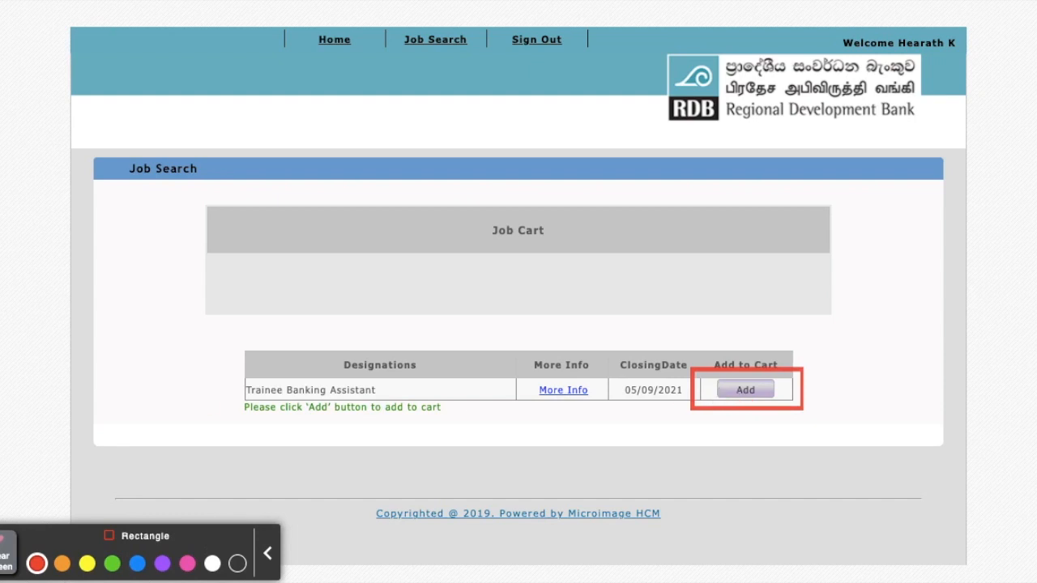
left_click(5, 552)
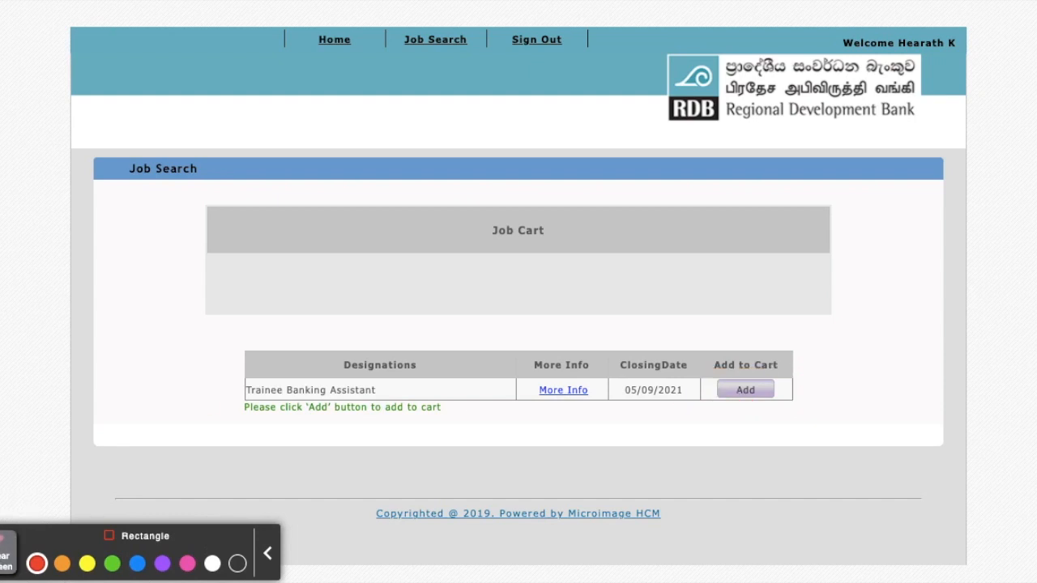
left_click(751, 390)
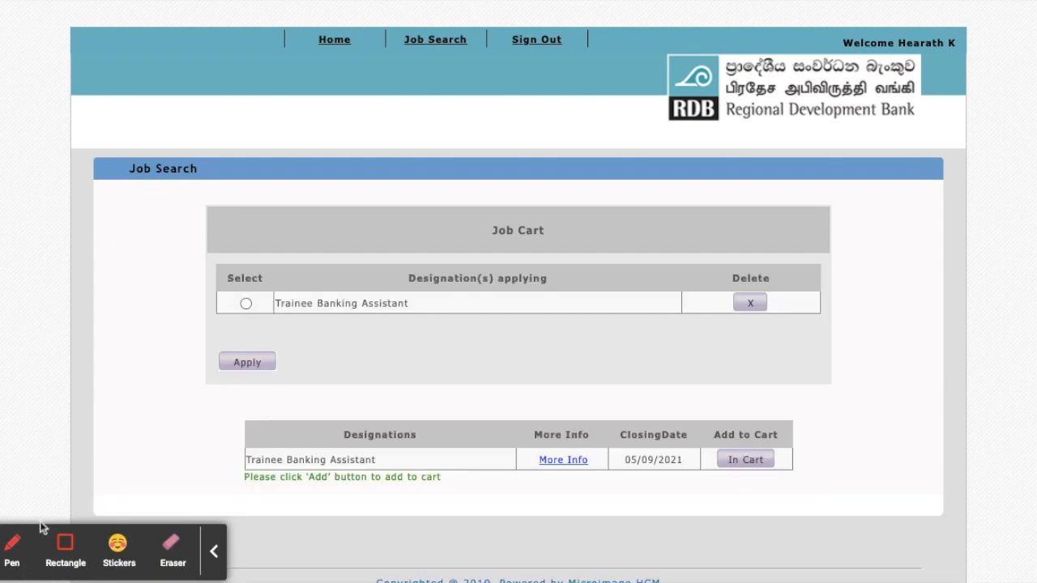
left_click(61, 552)
mouse_move(203, 270)
left_mouse_down()
mouse_move(290, 339)
mouse_move(339, 334)
left_mouse_up()
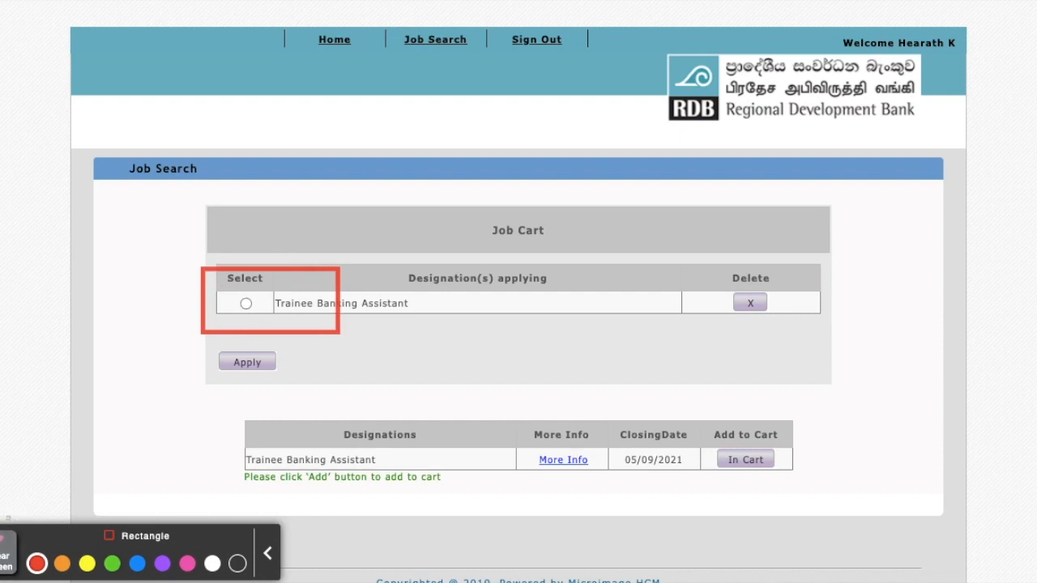
left_click(5, 551)
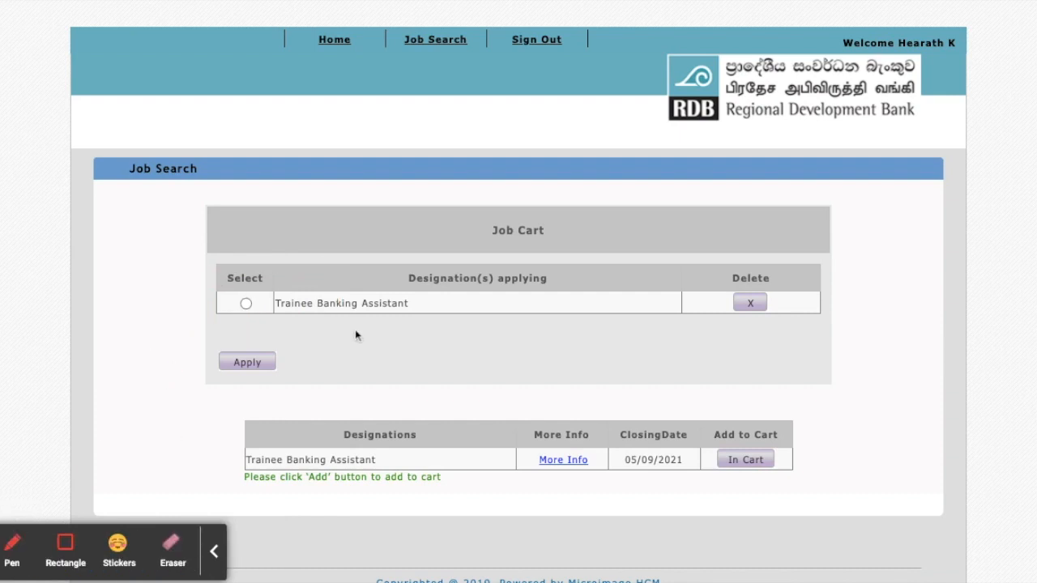
Select the Trainee Banking Assistant designation in the job cart and open its application form.
left_click(246, 303)
left_click(66, 547)
left_click_drag(201, 339, 314, 383)
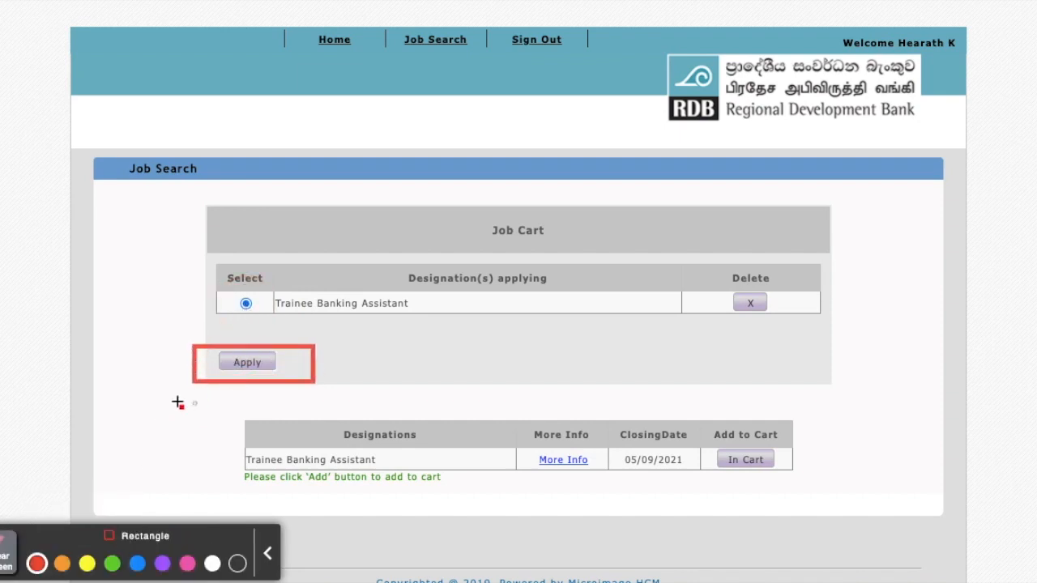
left_click(7, 551)
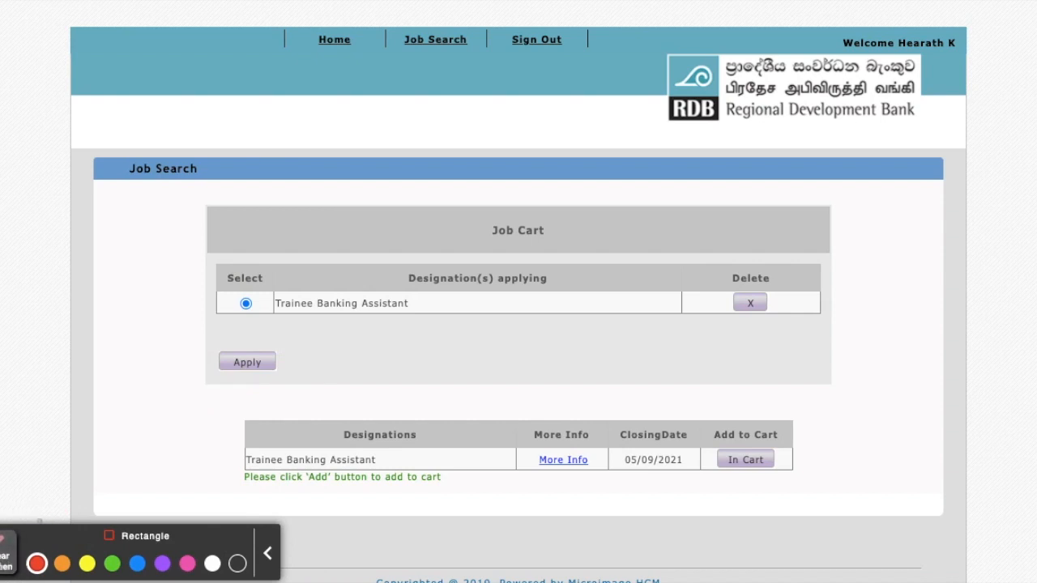
left_click(249, 364)
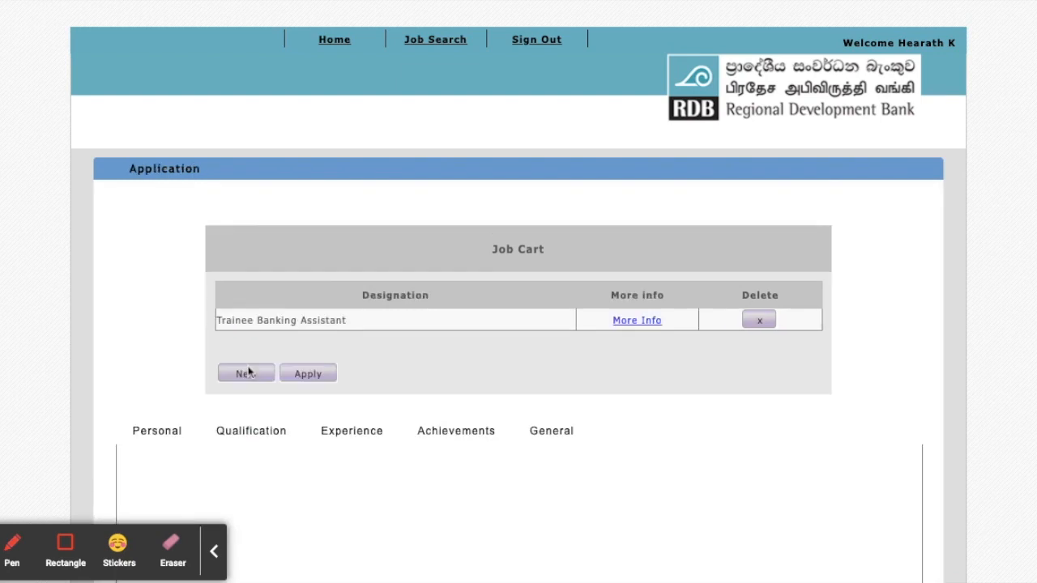
Check the prefilled title, initials, names, gender and marital status in the Personal Information section.
scroll(243, 370, "down", 3)
scroll(518, 292, "down", 1)
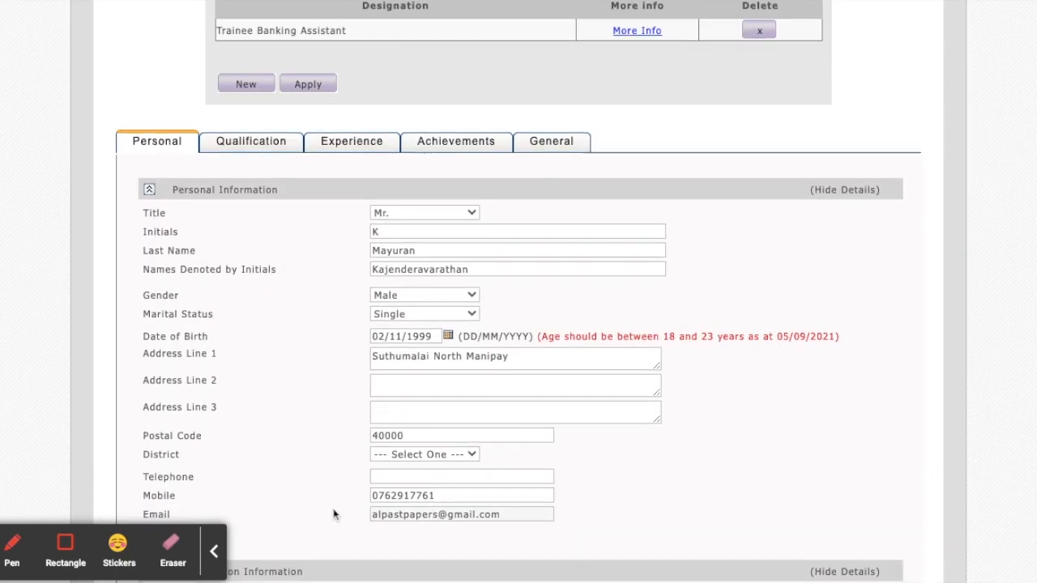
left_click(212, 554)
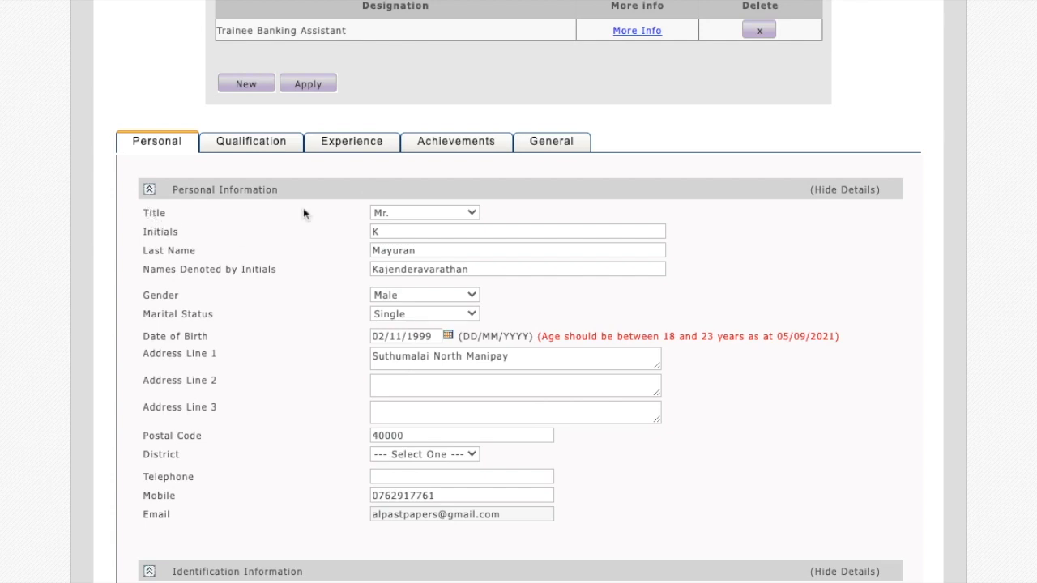
left_click(433, 215)
left_click(441, 233)
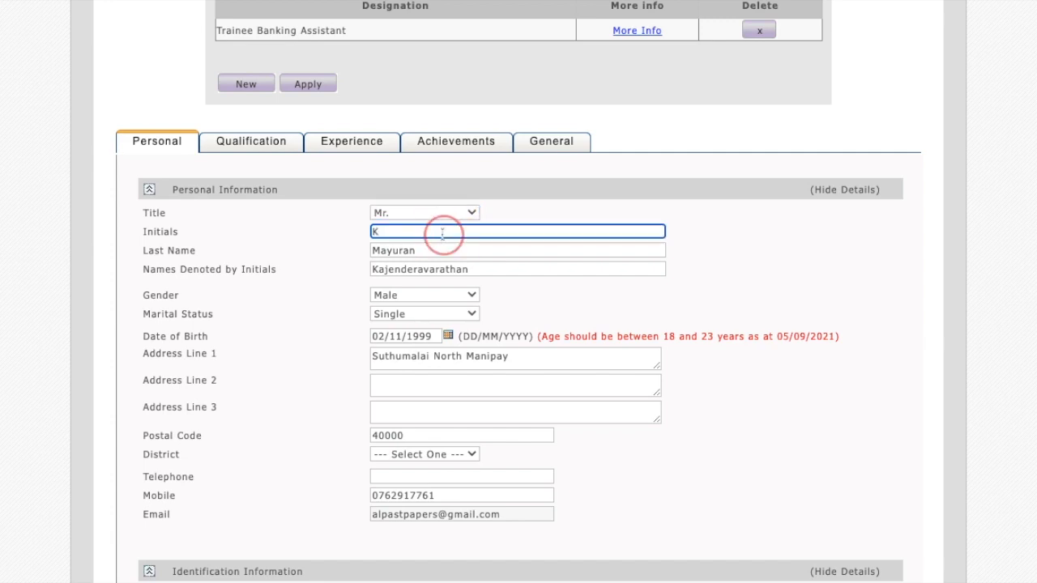
left_click(255, 253)
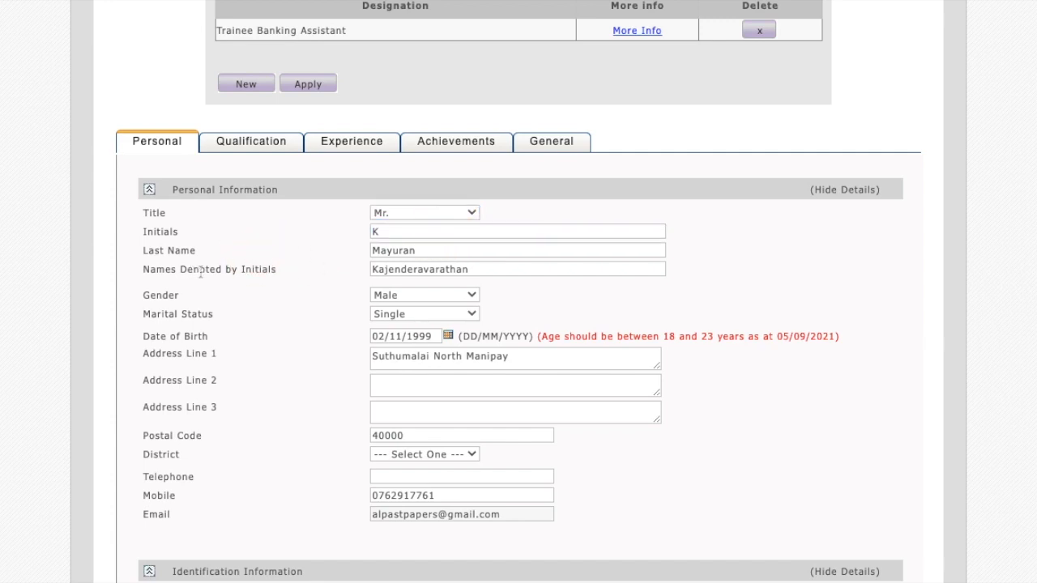
left_click(397, 299)
left_click(397, 312)
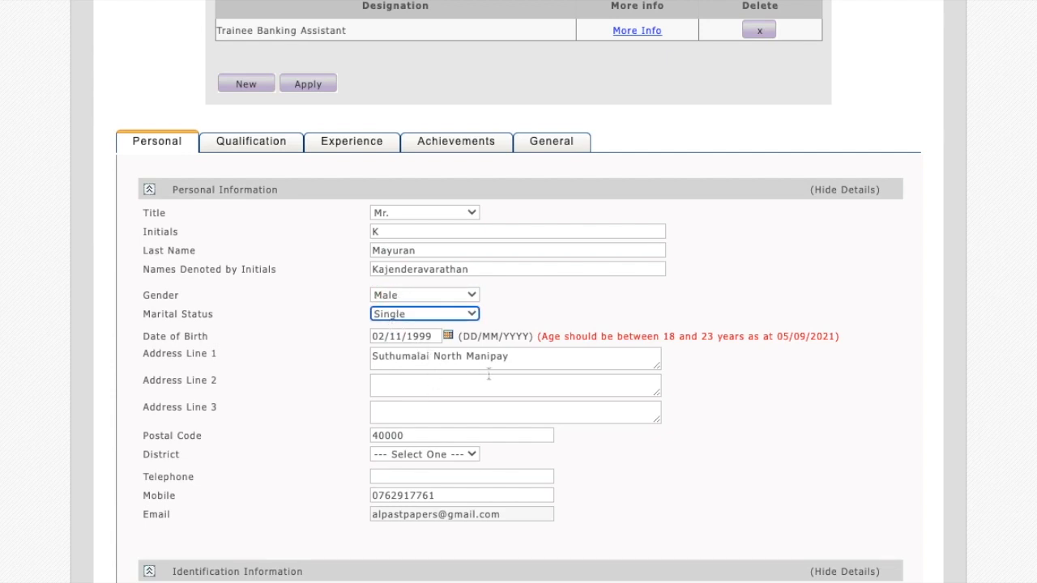
Set the applicant's district to Jaffna in the Personal Information section.
scroll(488, 374, "down", 1)
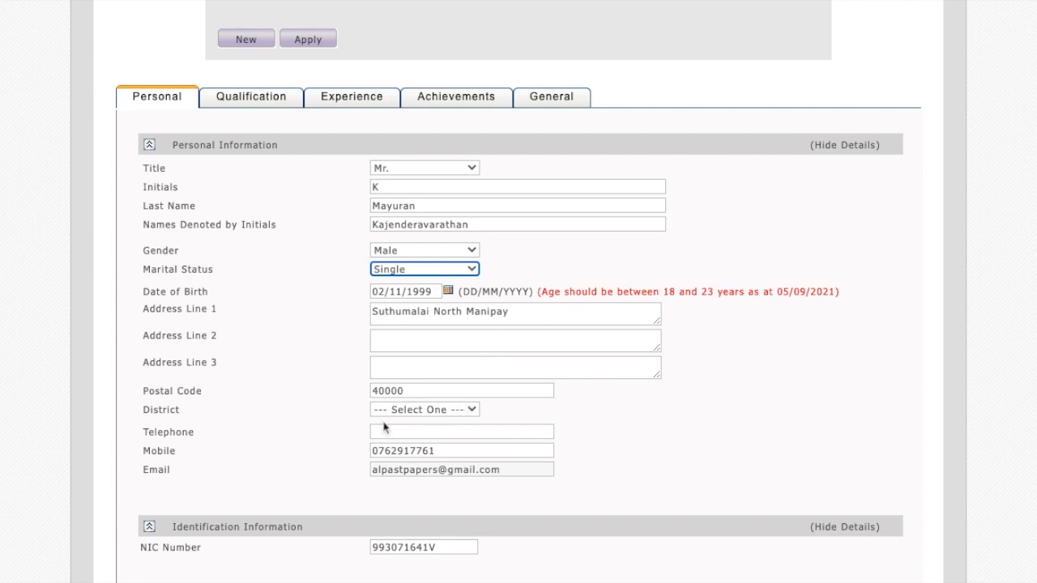
left_click(470, 412)
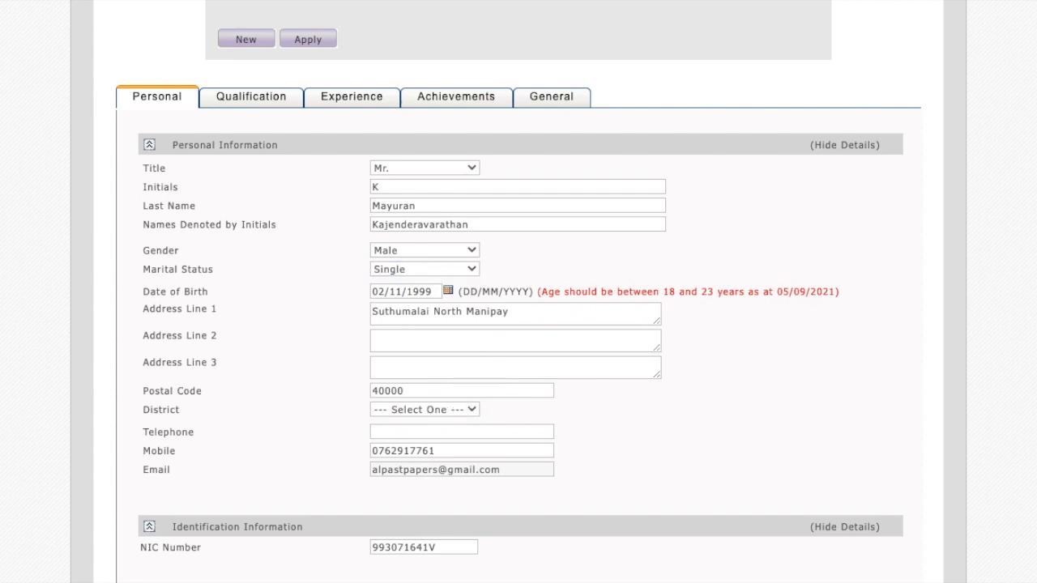
left_click(424, 576)
left_click(671, 414)
Check the nationality choice and set the examination medium to Tamil under Living Situation.
scroll(589, 446, "down", 2)
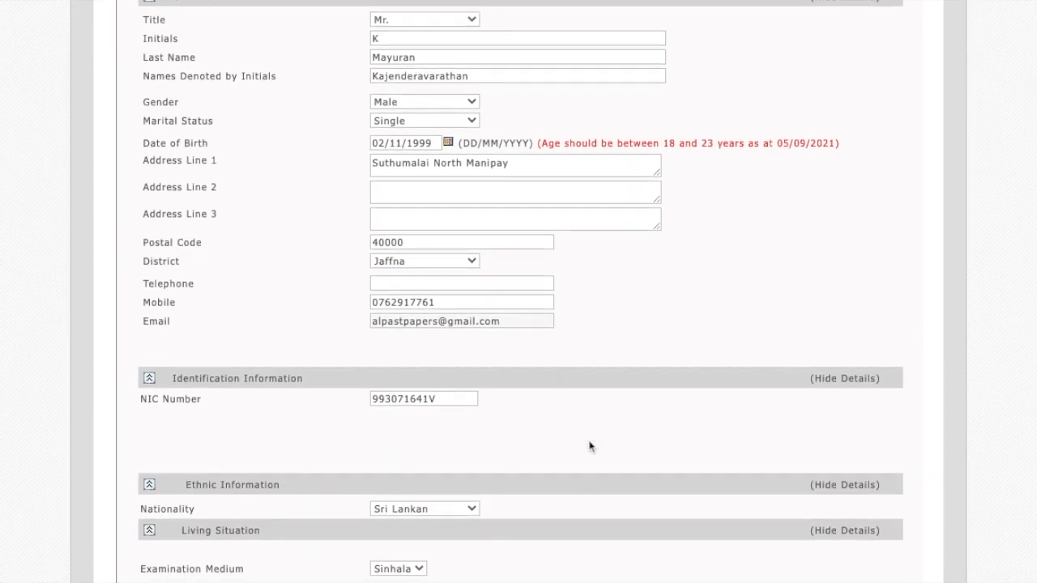
scroll(590, 446, "down", 1)
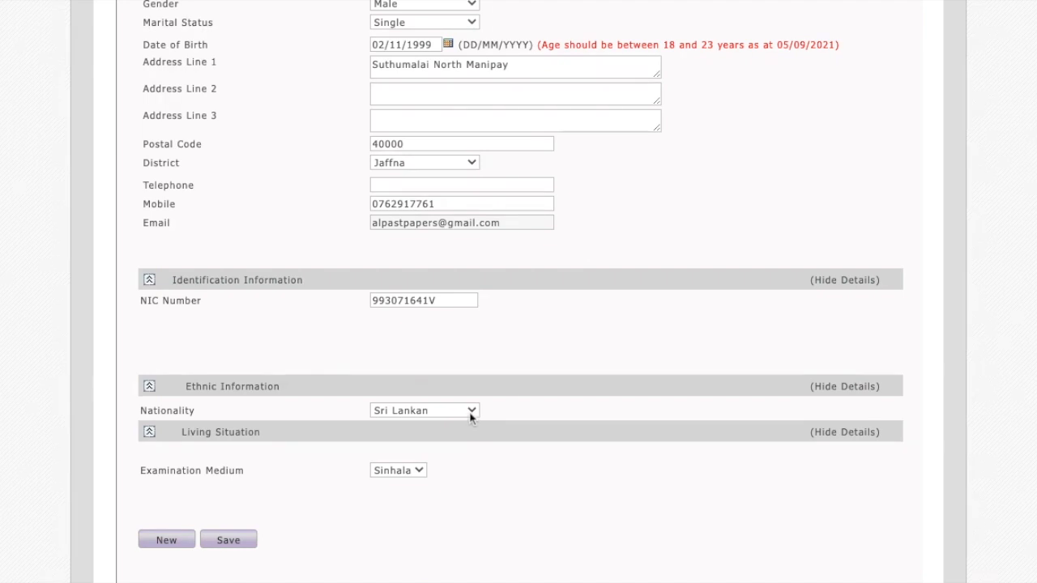
left_click(471, 416)
left_click(417, 478)
left_click(396, 510)
Review the completed personal details and save them.
scroll(527, 359, "down", 1)
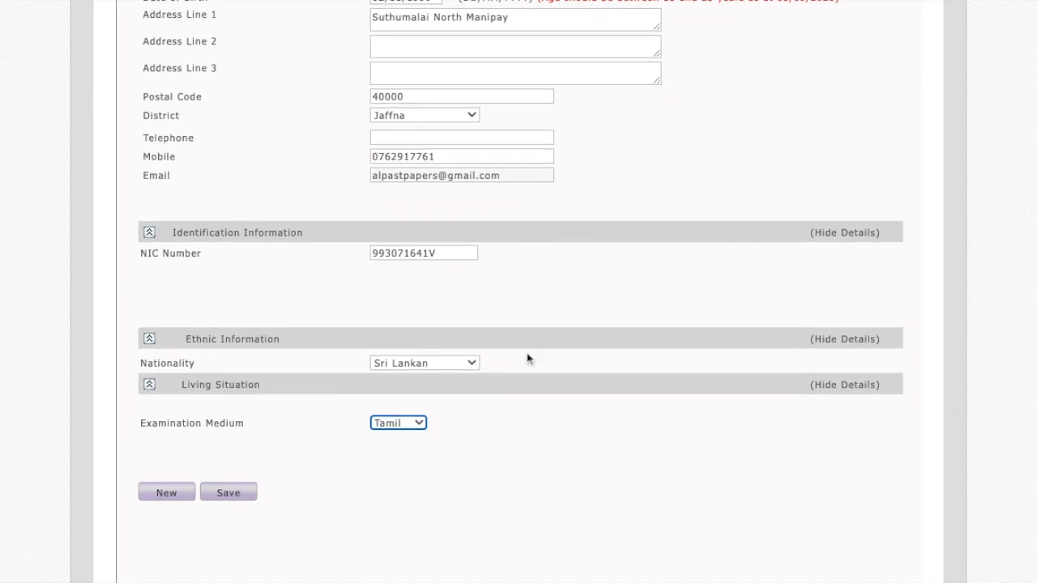
scroll(526, 359, "up", 3)
scroll(518, 292, "up", 3)
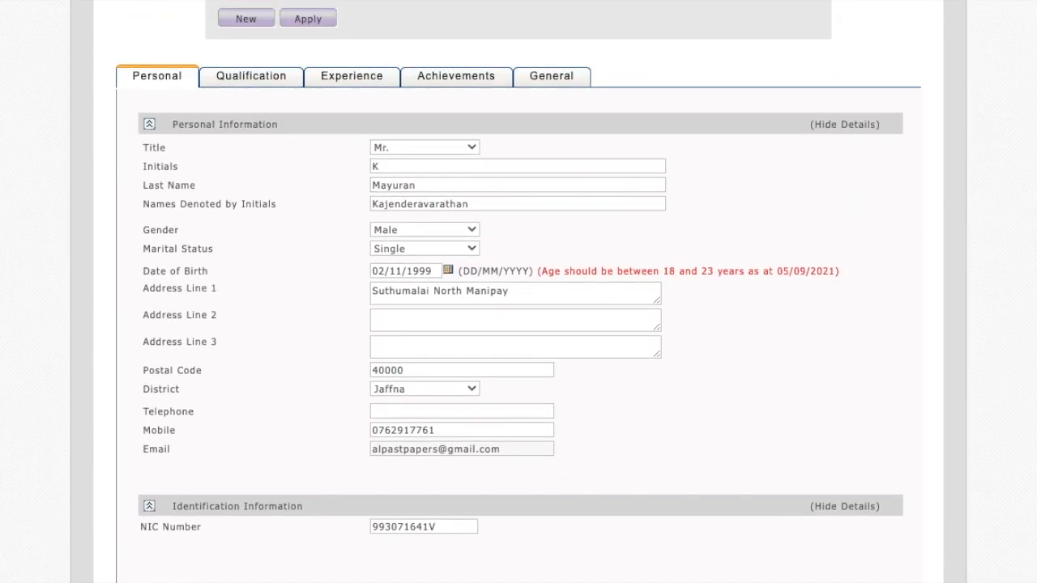
scroll(267, 477, "down", 3)
left_click(232, 516)
Open the Qualification section and choose qualification type 01 O/L with G.C.E. O/L as the qualification.
scroll(372, 428, "up", 1)
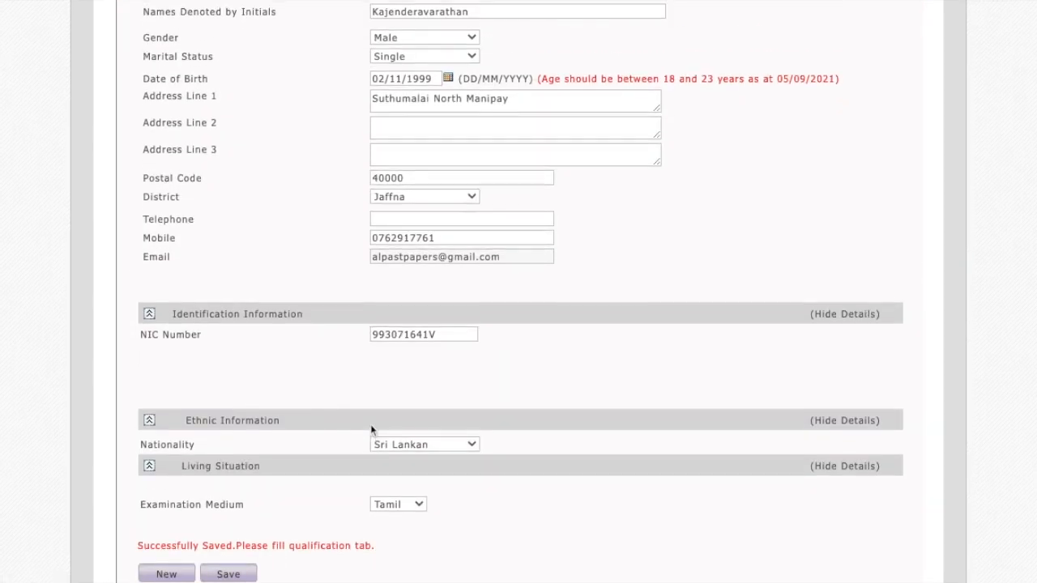
scroll(372, 428, "up", 5)
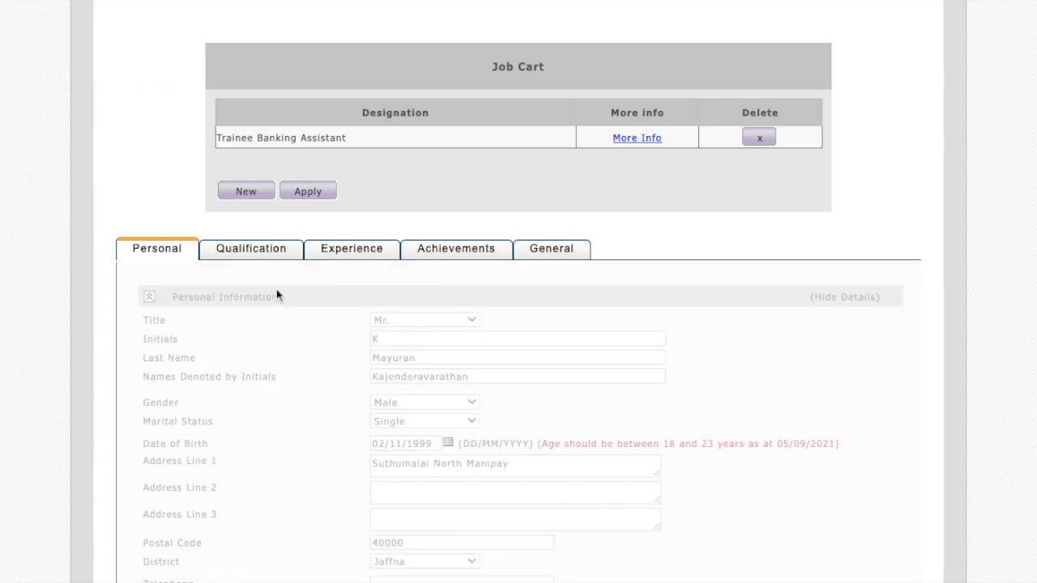
scroll(261, 268, "down", 4)
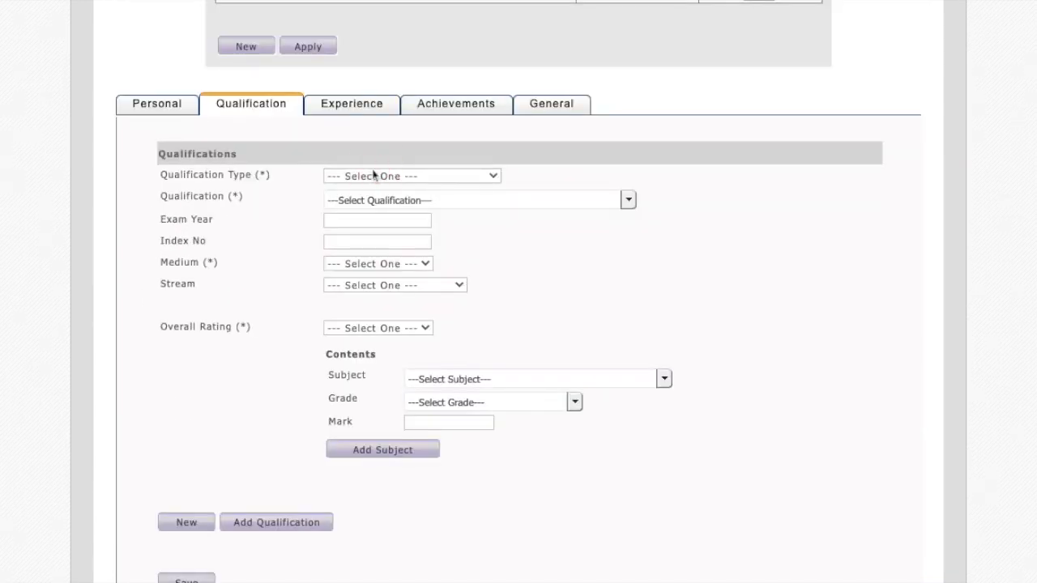
left_click(374, 174)
left_click(370, 199)
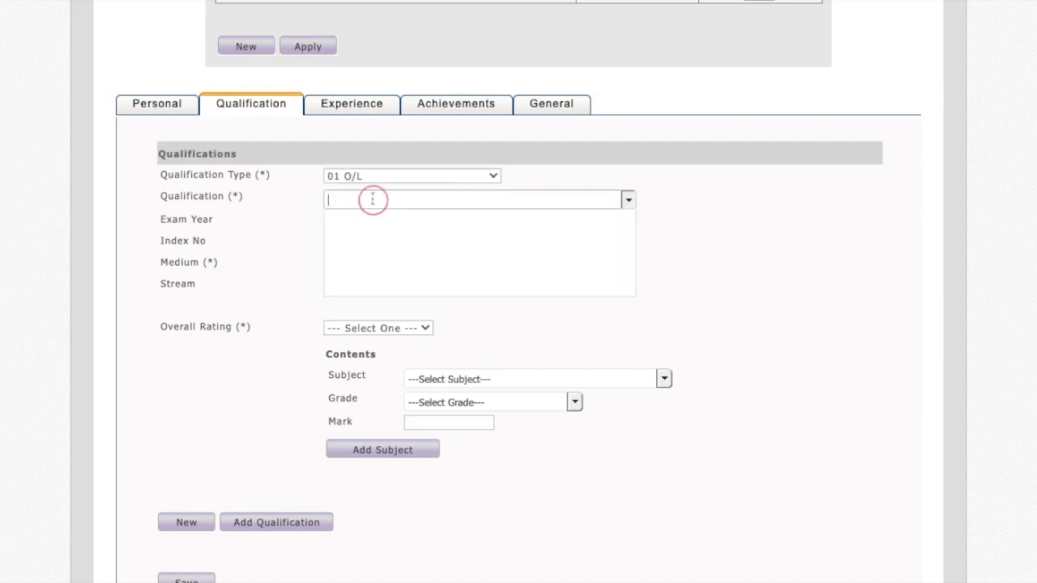
left_click(368, 224)
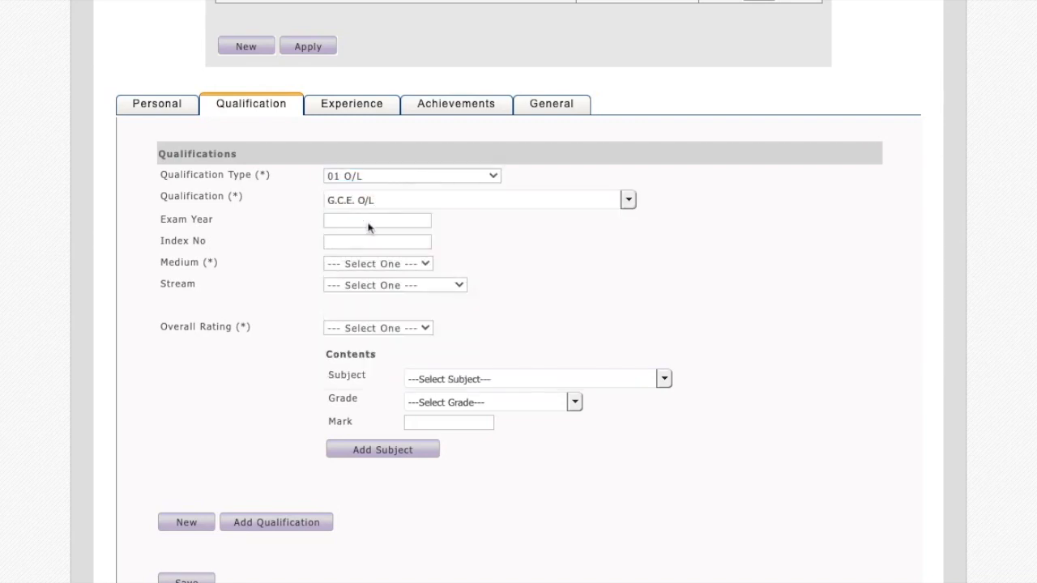
Enter 2016 as the exam year and fill in the candidate's index number for the O/L qualification.
left_click(381, 220)
type("2016")
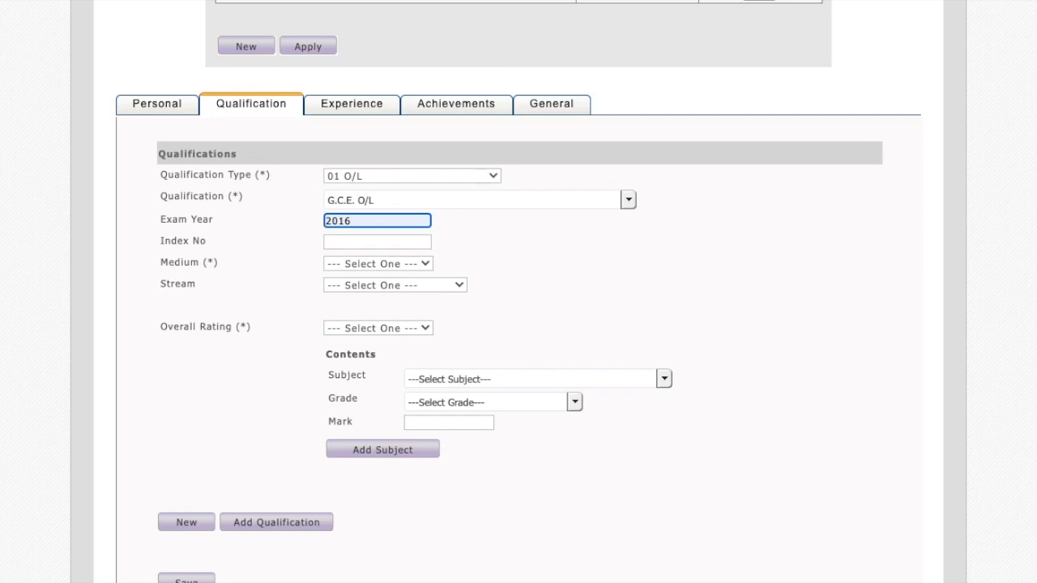
left_click(375, 241)
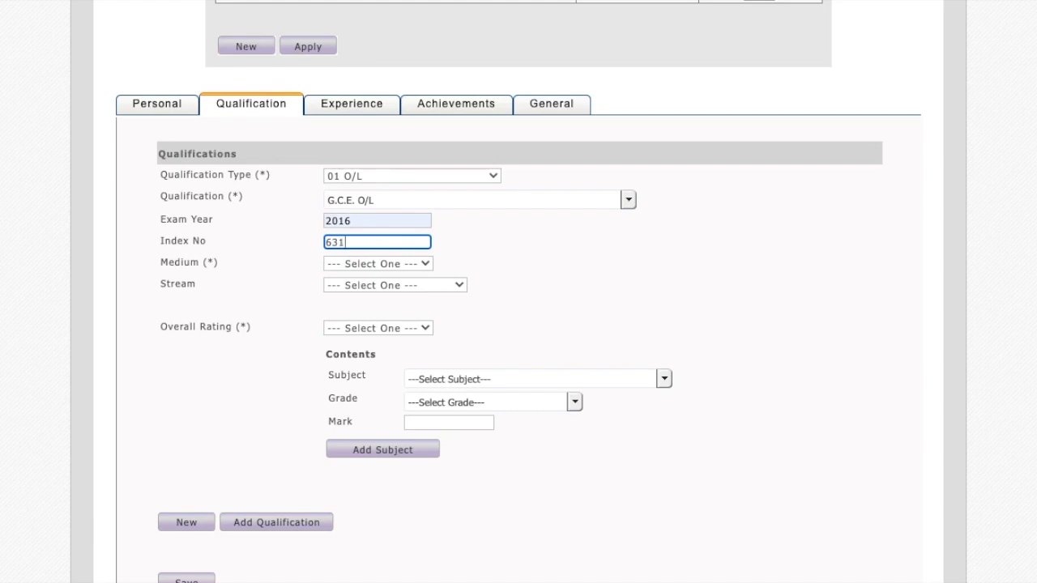
Set the O/L qualification's medium to Tamil and leave the stream unselected.
left_click(359, 263)
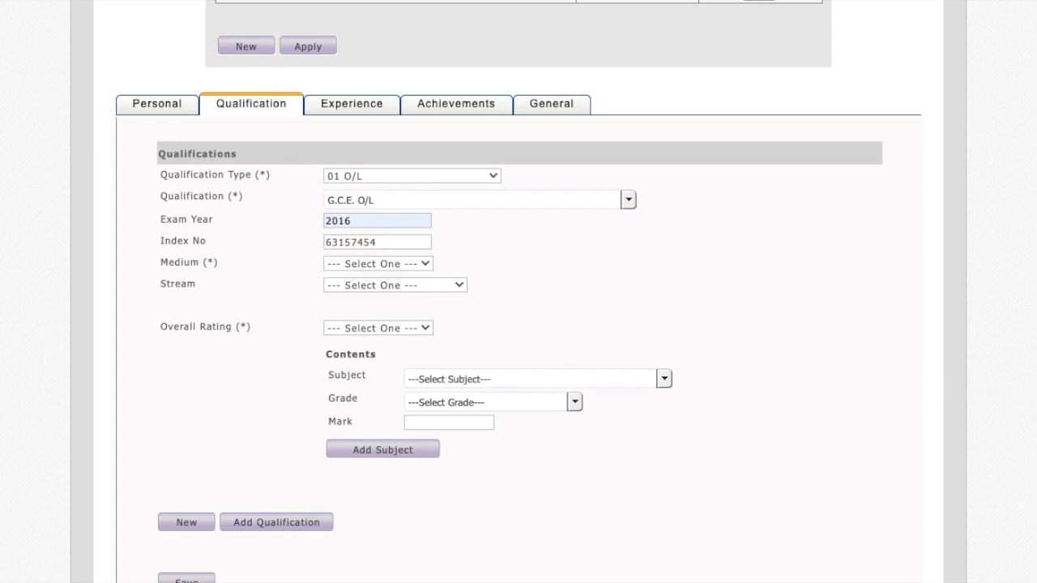
left_click(354, 309)
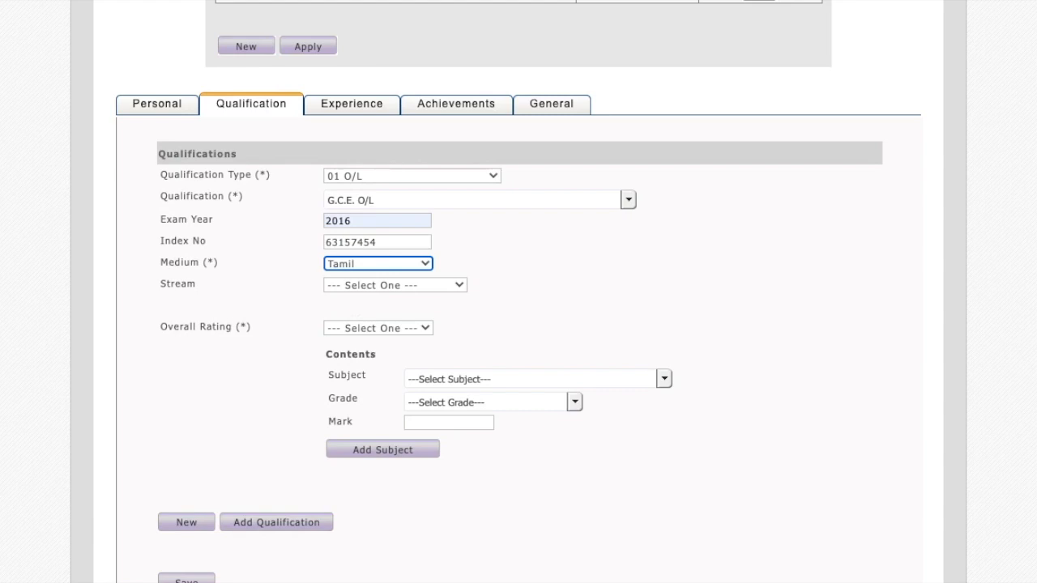
left_click(370, 298)
left_click(377, 288)
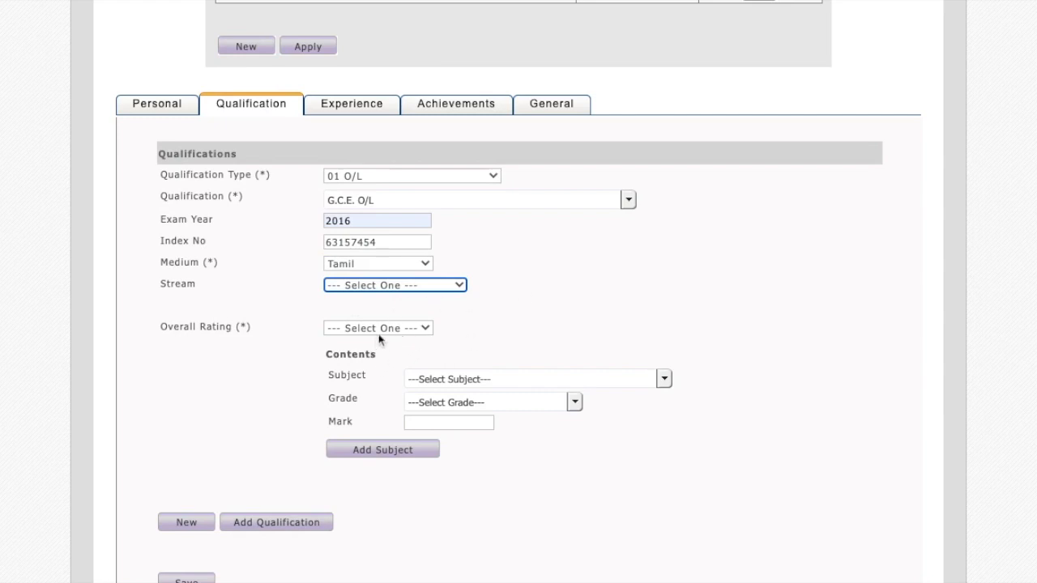
Add the subject 102 Saivanery with grade A - Distinction Pass to the O/L qualification.
left_click(481, 376)
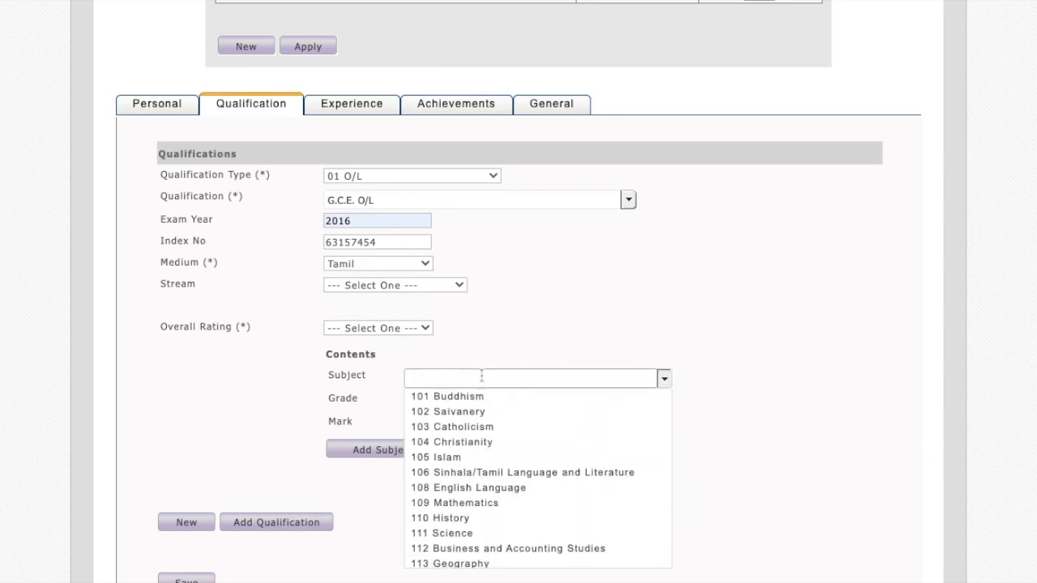
left_click(483, 419)
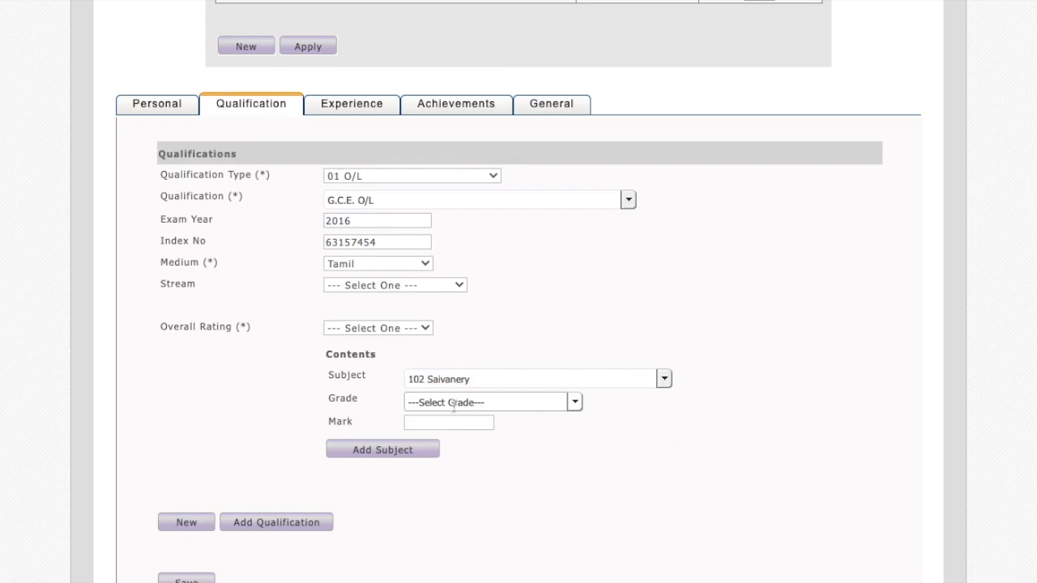
left_click(453, 403)
left_click(452, 425)
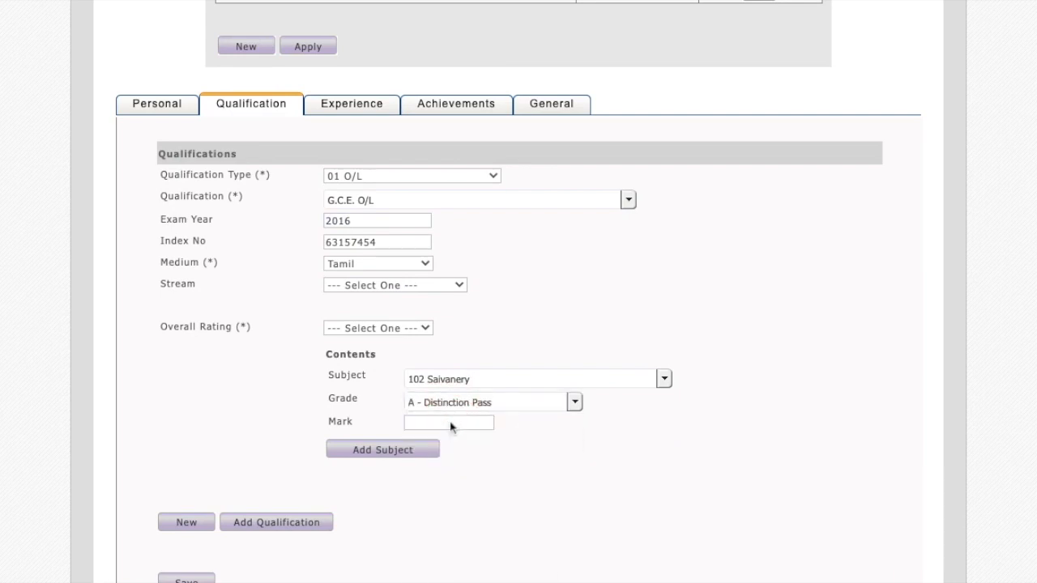
left_click(383, 449)
scroll(394, 454, "down", 1)
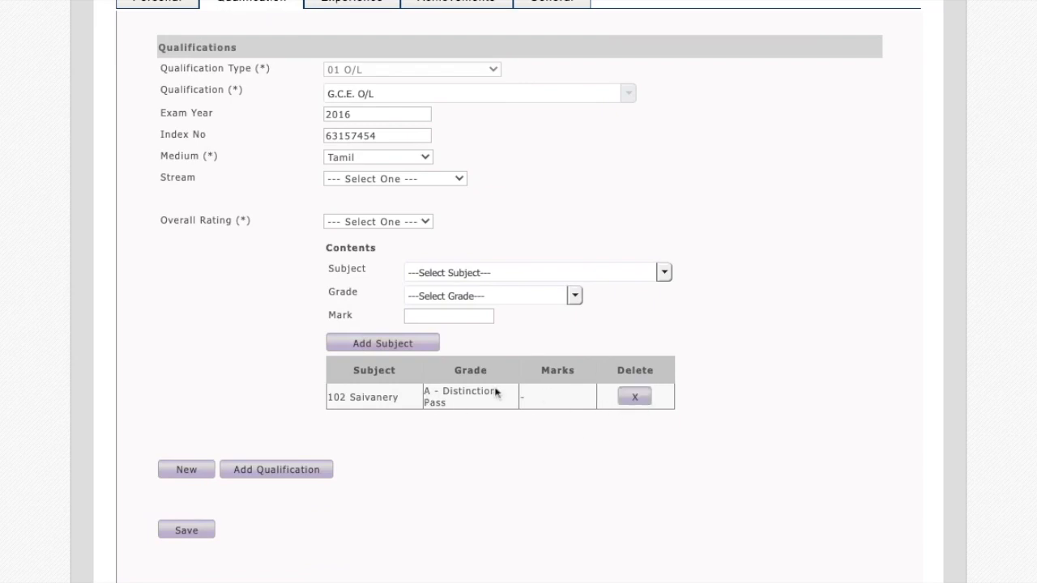
Add the subject 108 English Language with grade A - Distinction Pass to the O/L qualification.
scroll(420, 397, "up", 1)
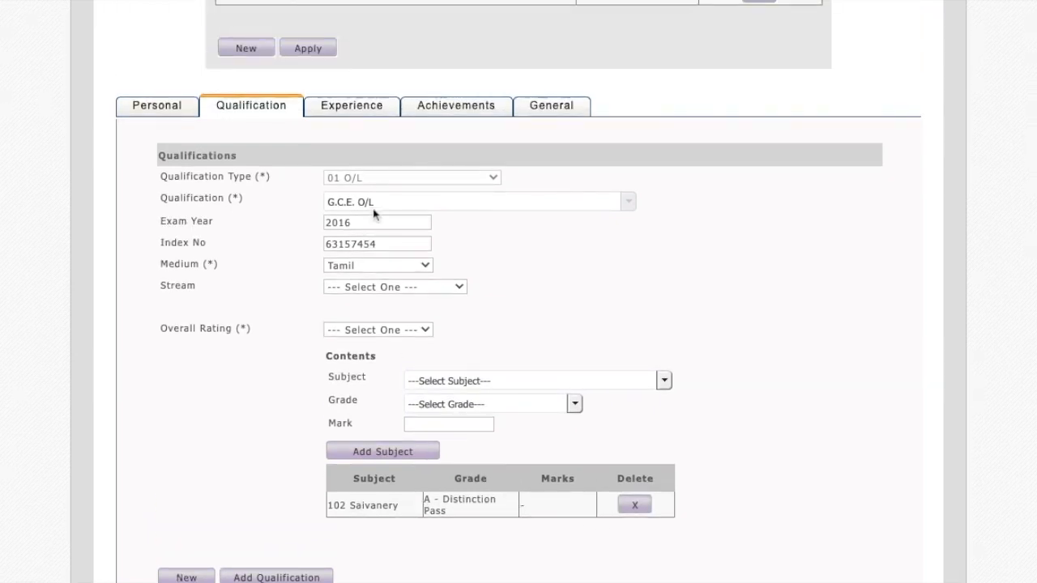
left_click(453, 381)
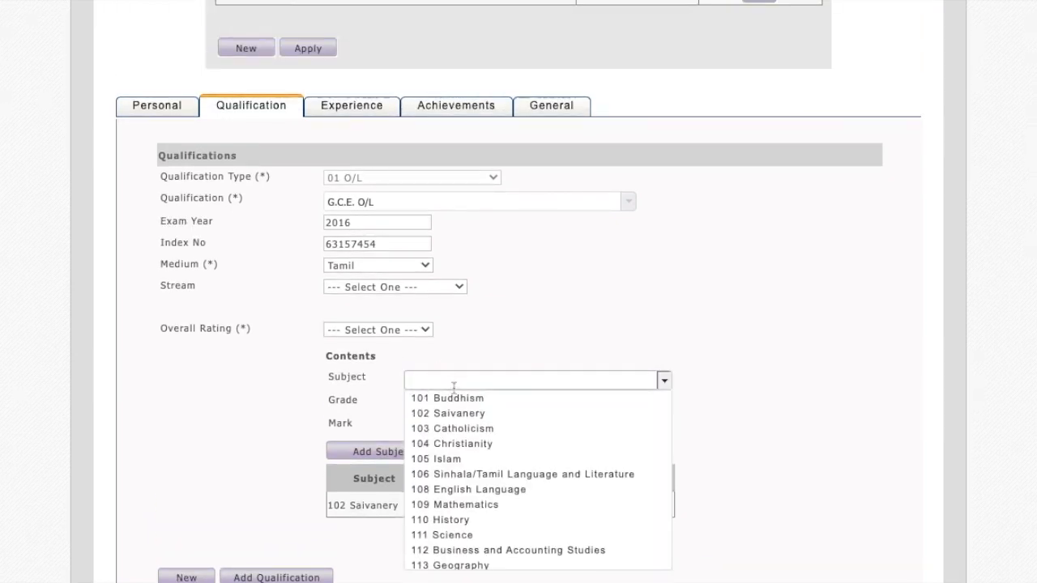
left_click(474, 489)
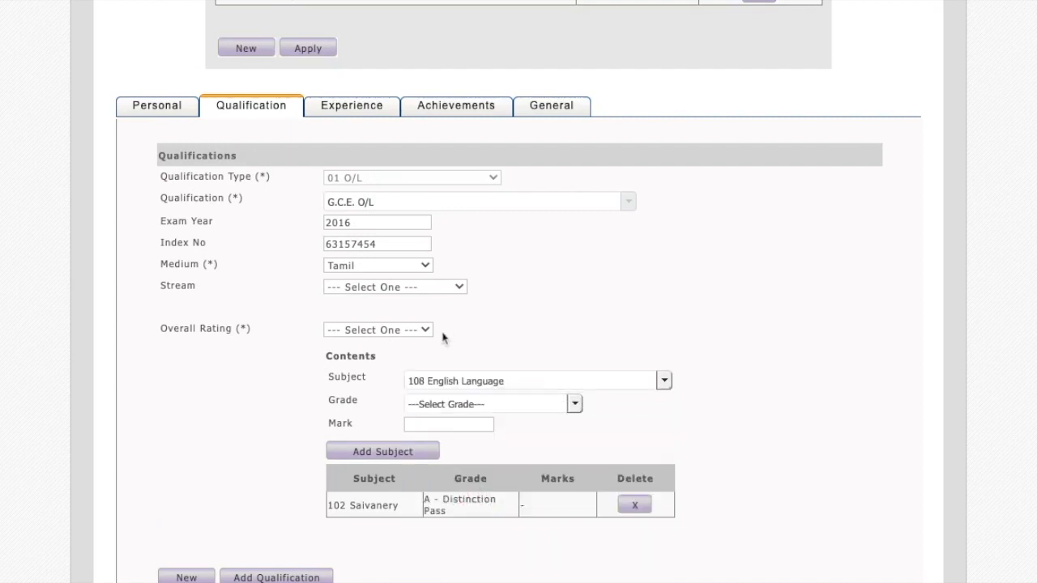
left_click(442, 403)
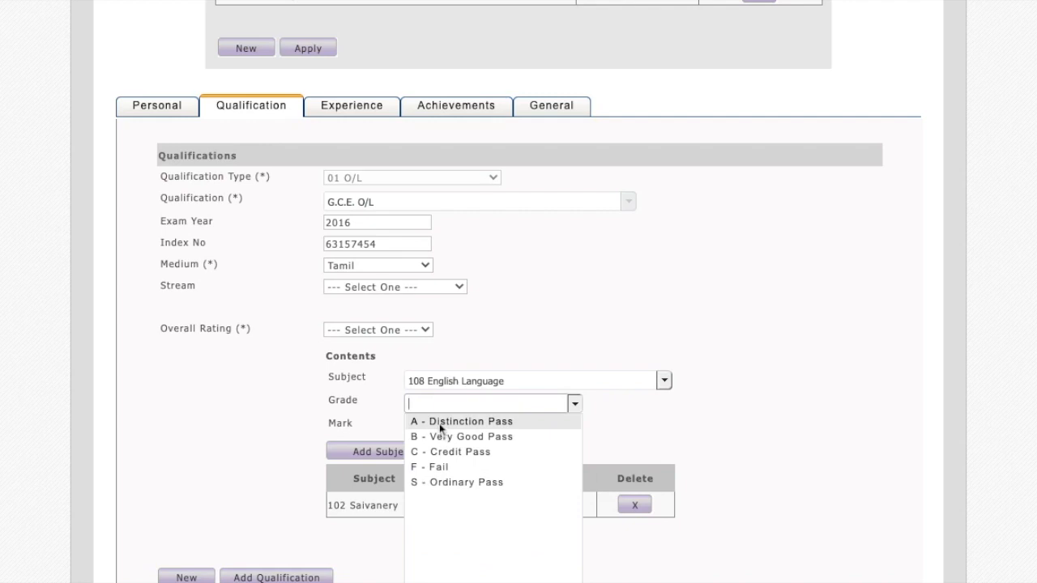
left_click(440, 423)
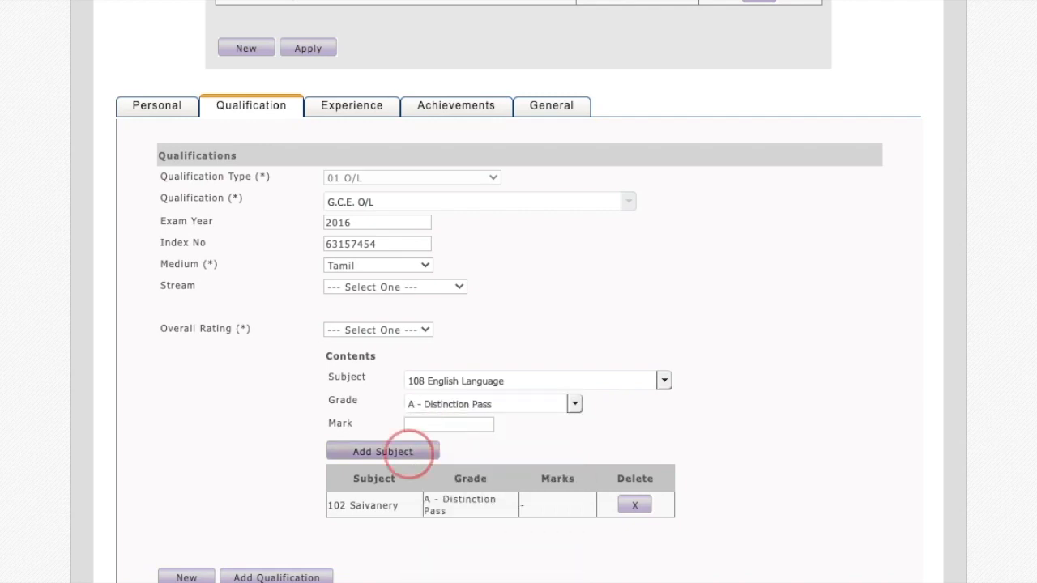
left_click(383, 452)
Look through the list of subjects available for the O/L qualification.
left_click(490, 381)
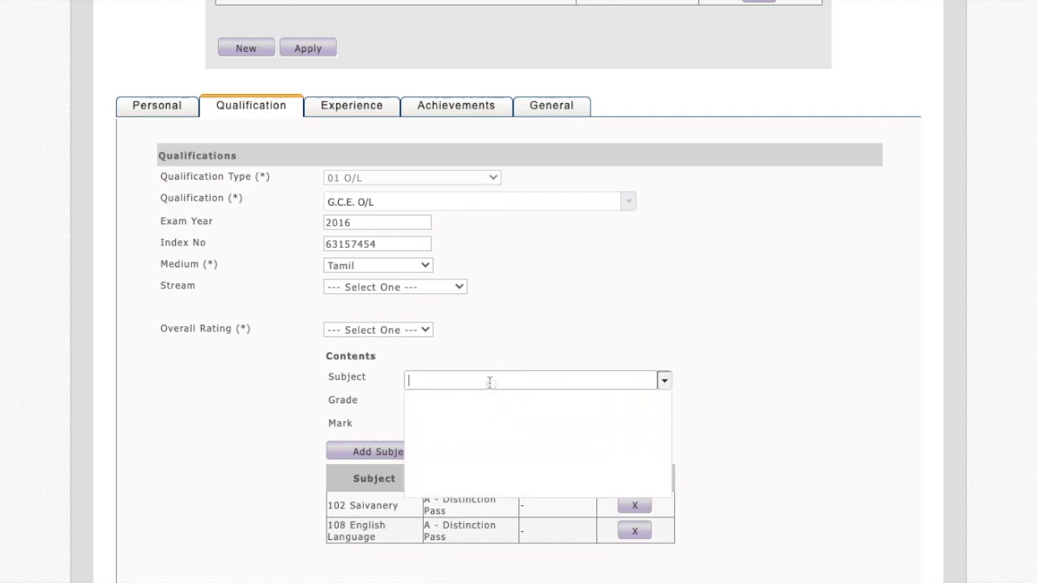
scroll(475, 513, "down", 3)
scroll(469, 519, "down", 5)
scroll(442, 417, "up", 4)
scroll(441, 416, "down", 3)
scroll(486, 487, "down", 2)
scroll(486, 481, "down", 5)
scroll(487, 481, "down", 3)
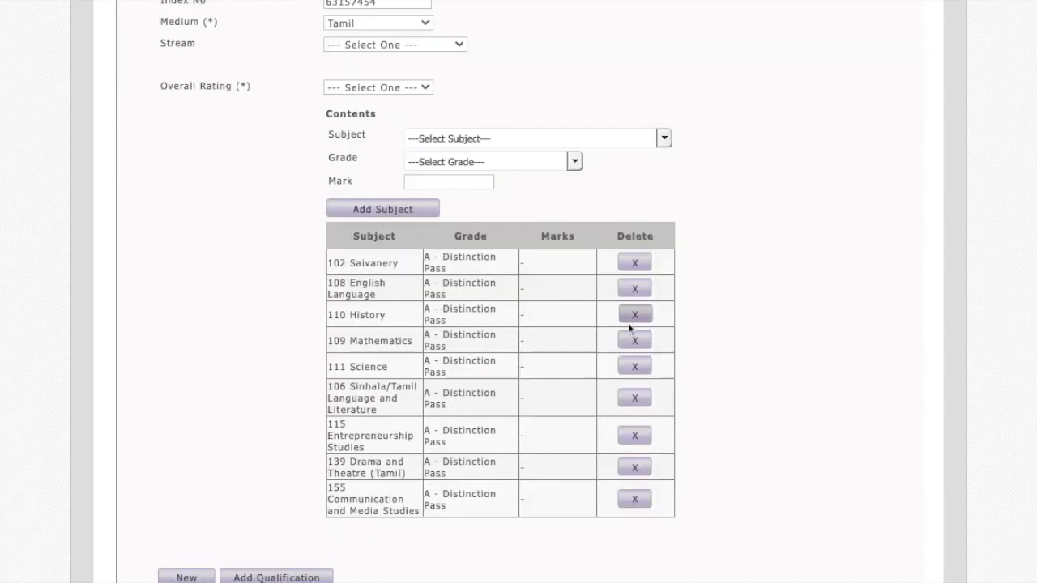
scroll(630, 329, "down", 3)
scroll(630, 327, "down", 4)
scroll(630, 329, "up", 8)
scroll(448, 438, "up", 2)
scroll(448, 438, "down", 4)
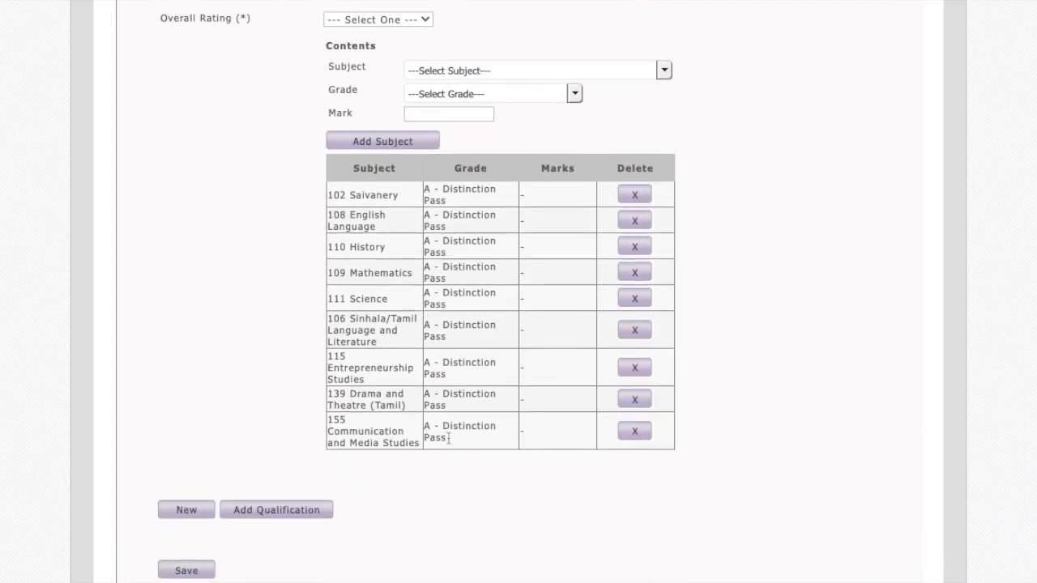
Add the completed G.C.E. O/L entry with its subjects to the qualifications list and review it.
left_click(297, 516)
scroll(440, 447, "down", 3)
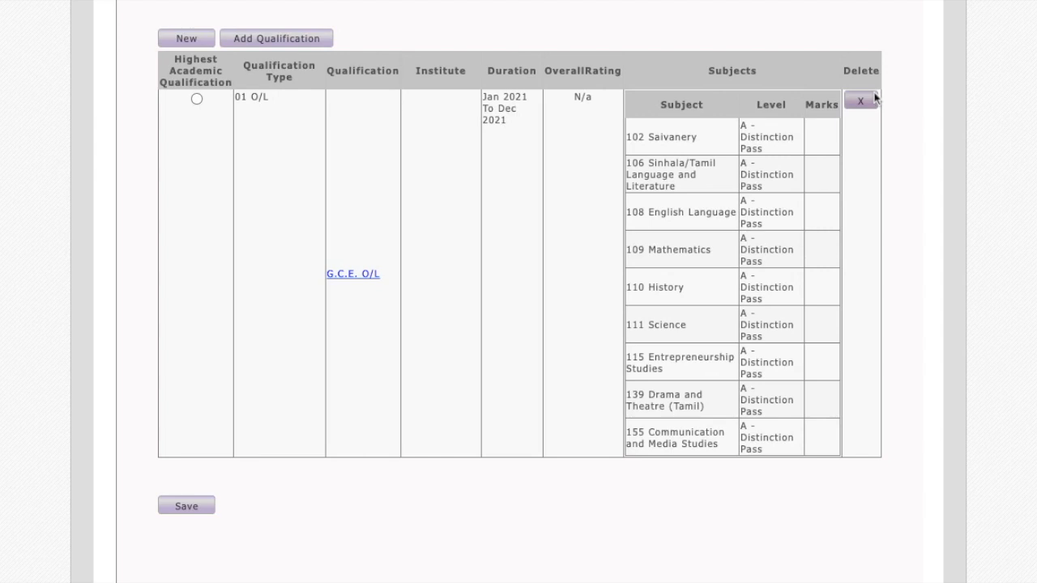
scroll(636, 285, "down", 1)
scroll(635, 287, "up", 8)
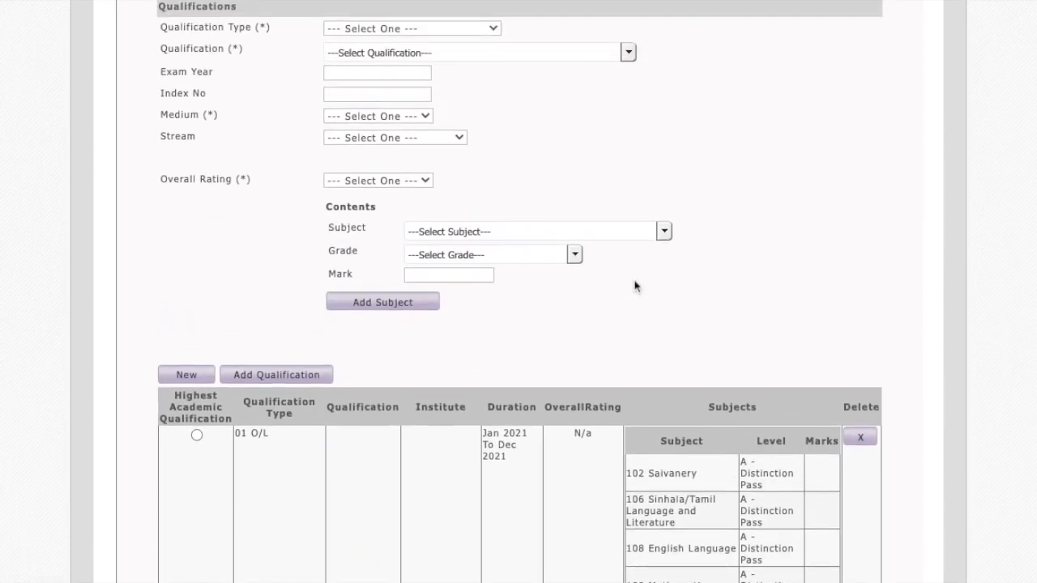
Start a new qualification entry with type 02 A/L and qualification G.C.E. A/L.
scroll(610, 280, "up", 1)
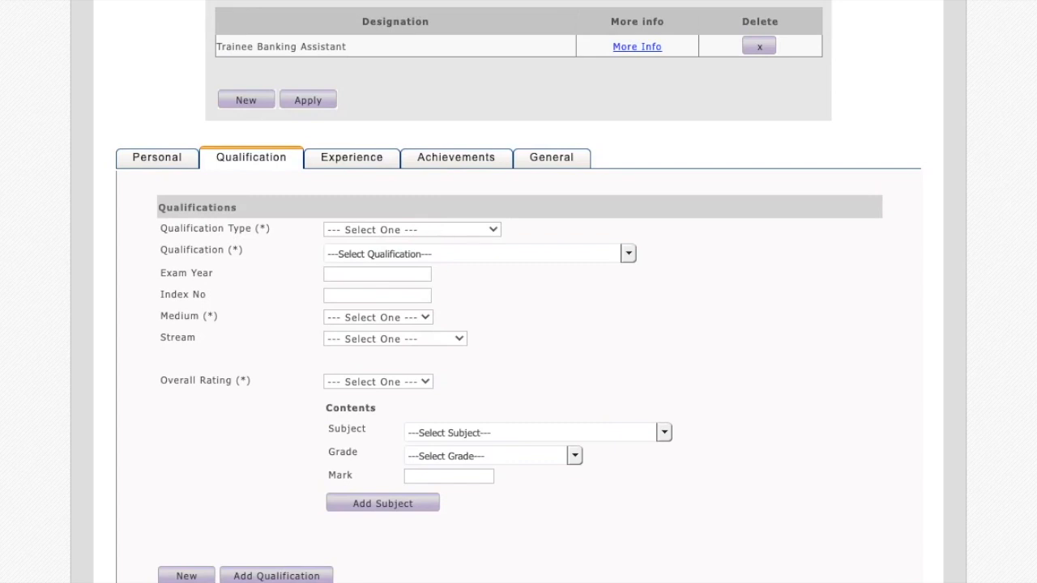
left_click(402, 275)
left_click(386, 260)
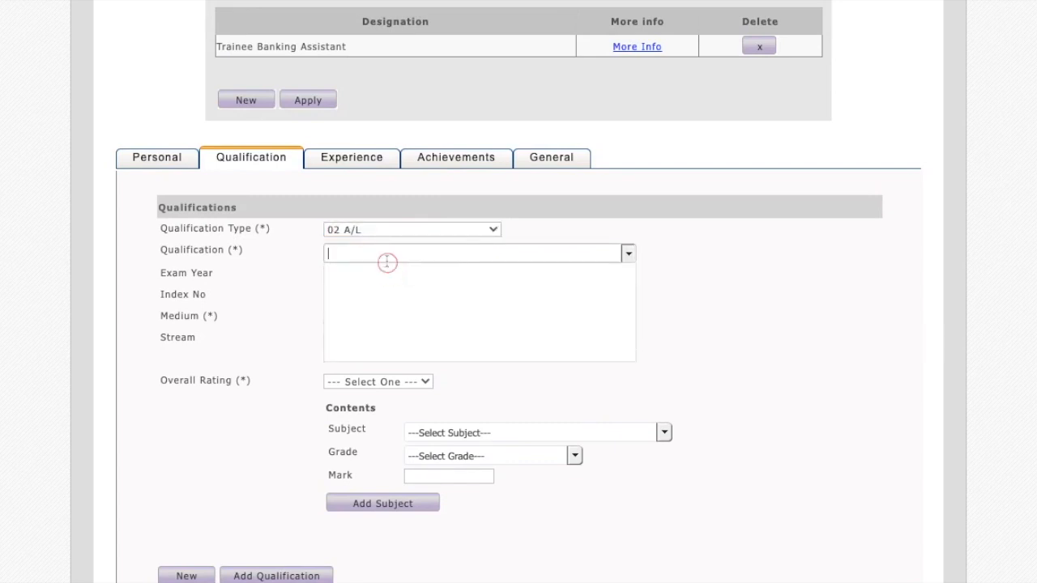
left_click(381, 278)
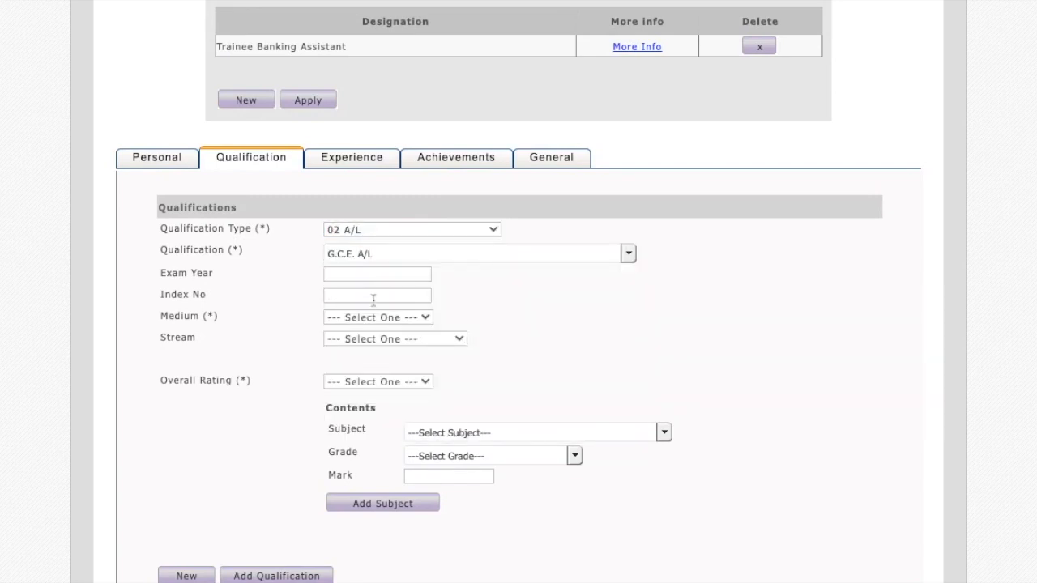
Enter 2019 as the exam year and fill in the candidate's index number for the A/L qualification.
left_click(387, 276)
type("2019")
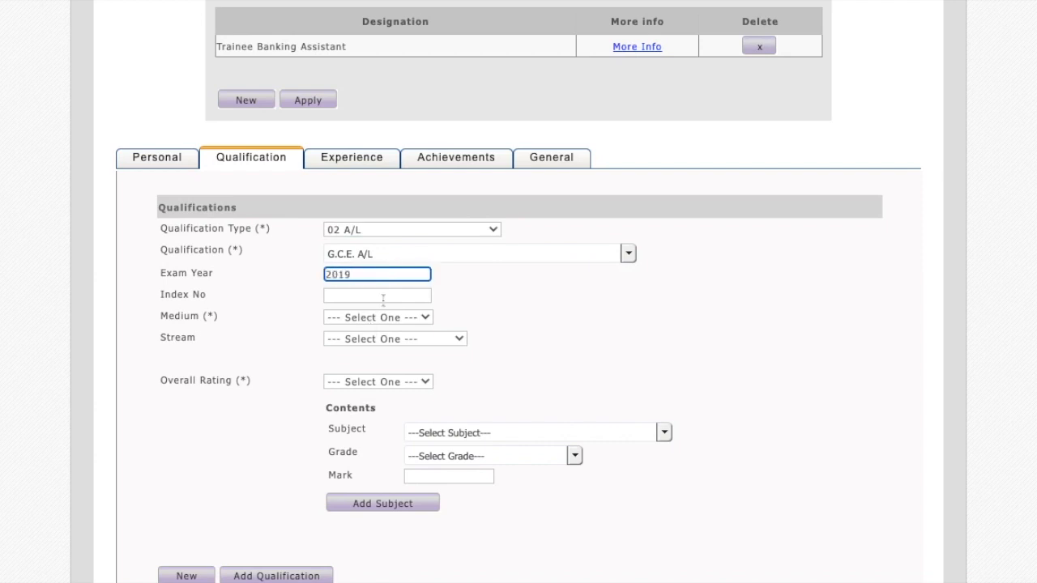
left_click(381, 296)
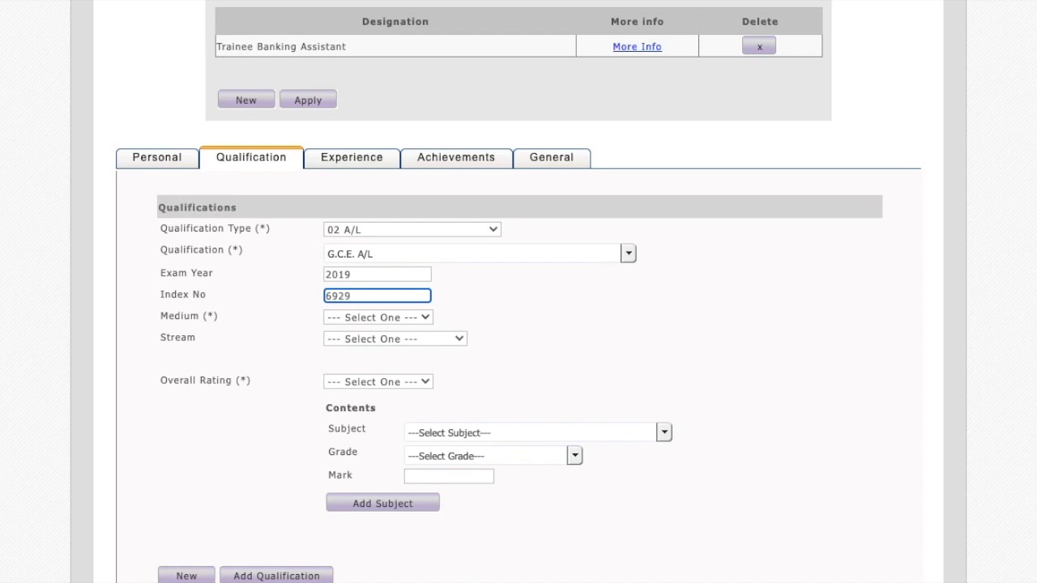
type("834")
Set the A/L qualification's medium to Tamil and its stream to Physical Science.
left_click(378, 318)
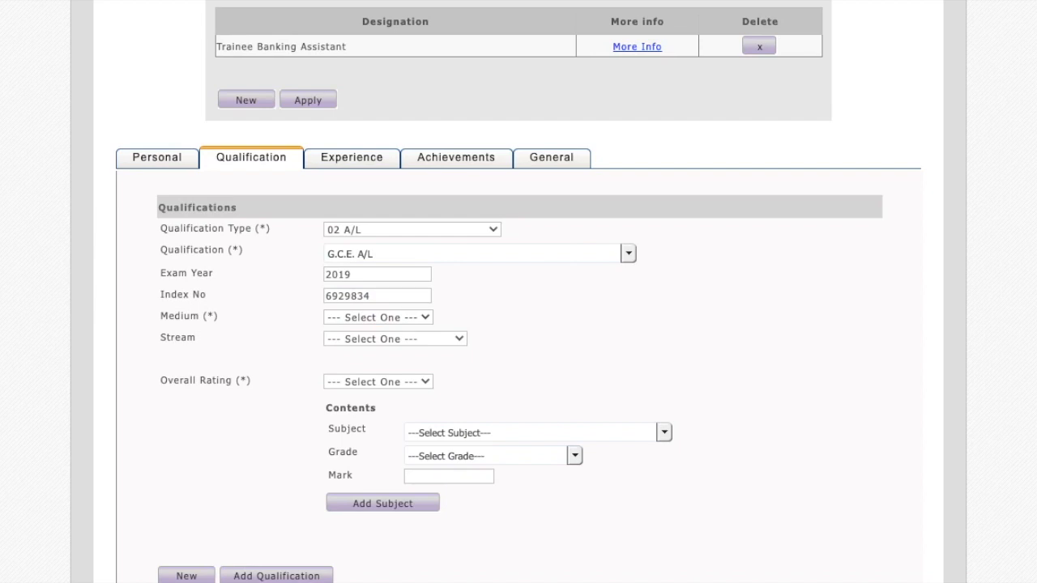
left_click(382, 340)
left_click(391, 364)
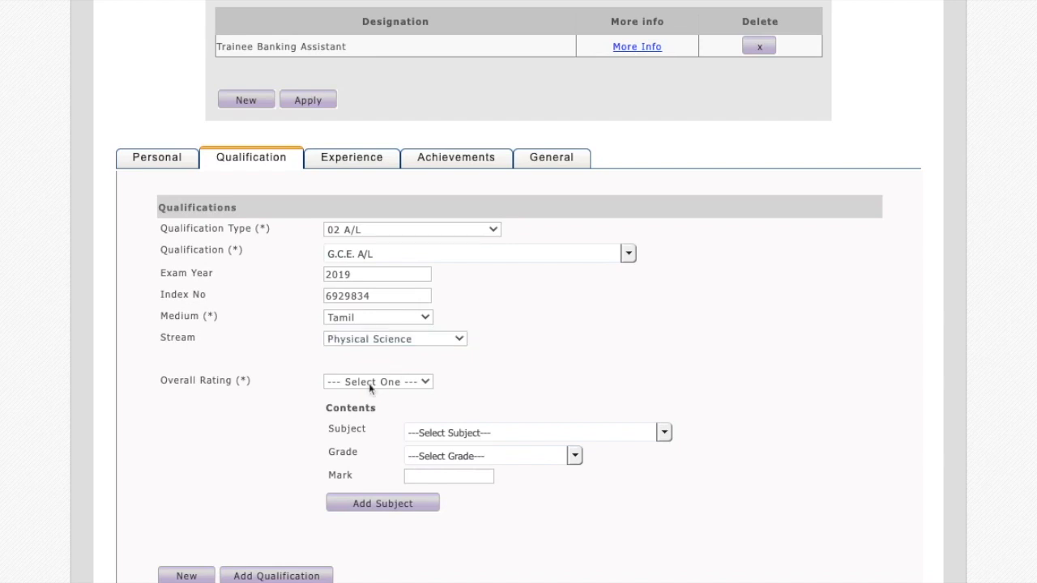
Choose 201 Physics as the first subject of the A/L qualification.
left_click(464, 431)
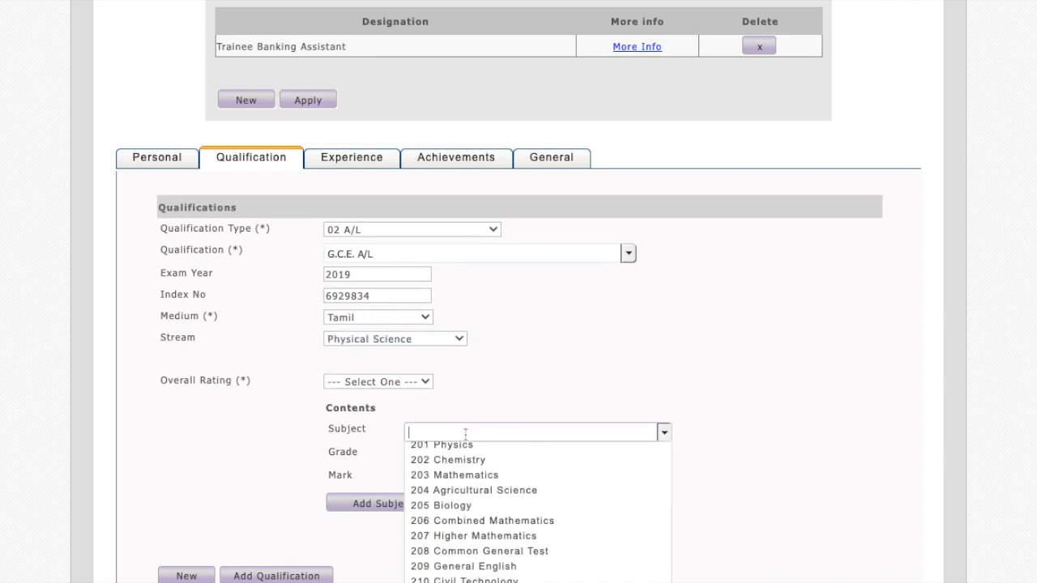
left_click(504, 451)
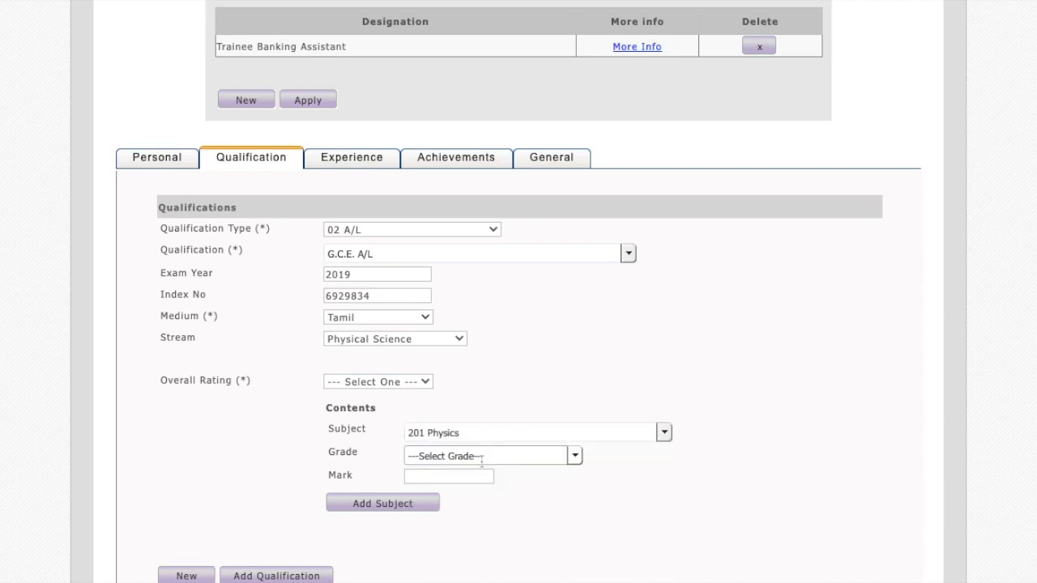
left_click(468, 475)
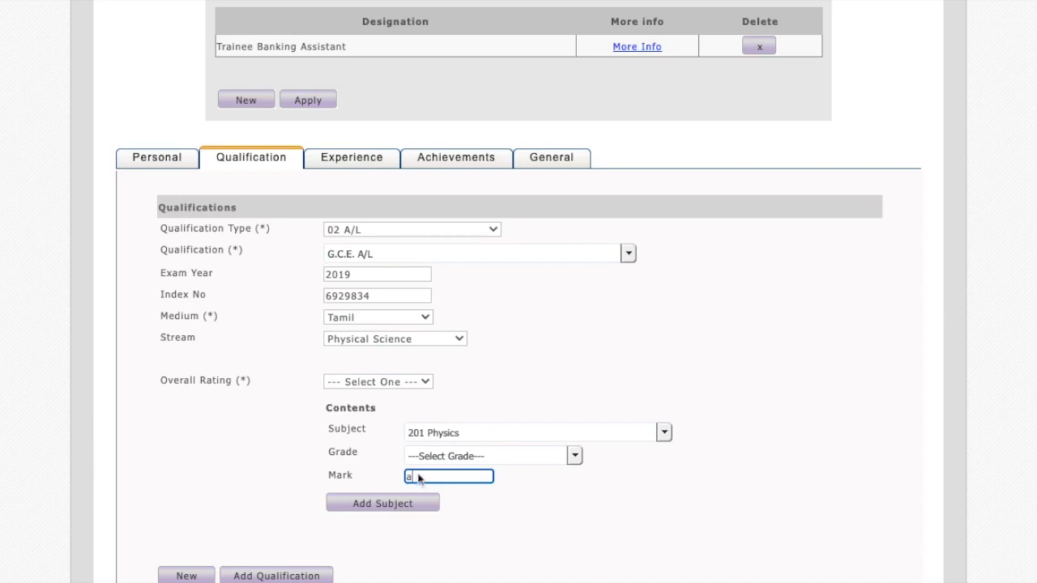
key("BackSpace")
type("0")
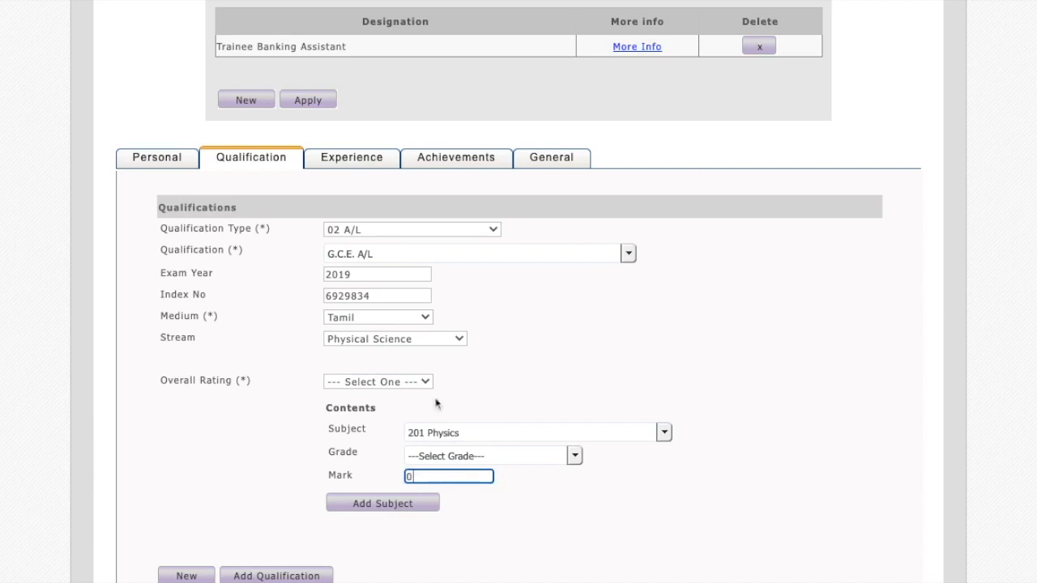
left_click(413, 457)
left_click(326, 476)
left_click(423, 476)
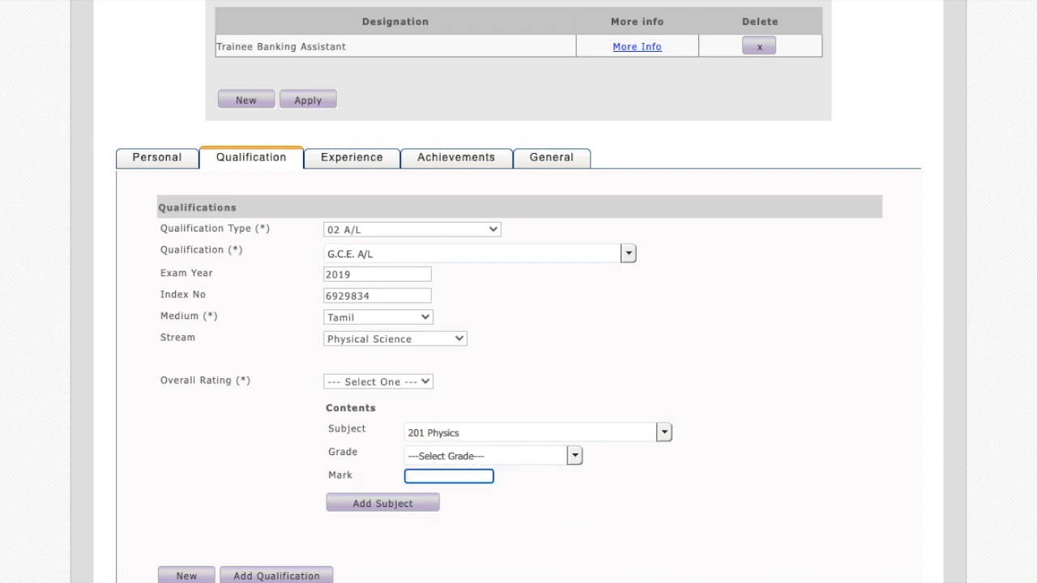
Give Physics the grade A - Distinction Pass and add the subject to the A/L qualification.
left_click(481, 455)
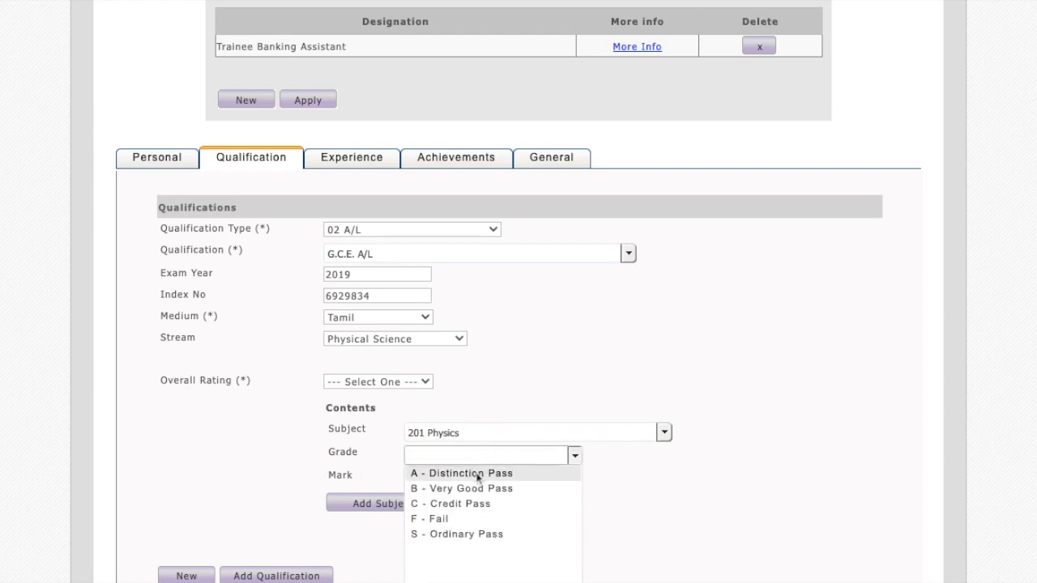
left_click(478, 475)
left_click(392, 505)
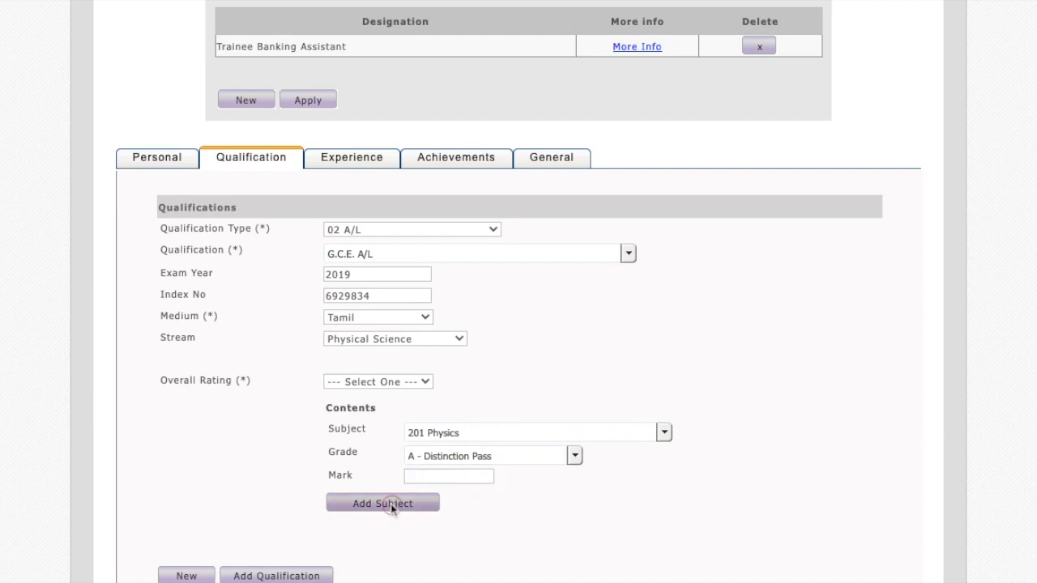
Add the subject 202 Chemistry with grade A - Distinction Pass to the A/L qualification.
scroll(528, 484, "down", 1)
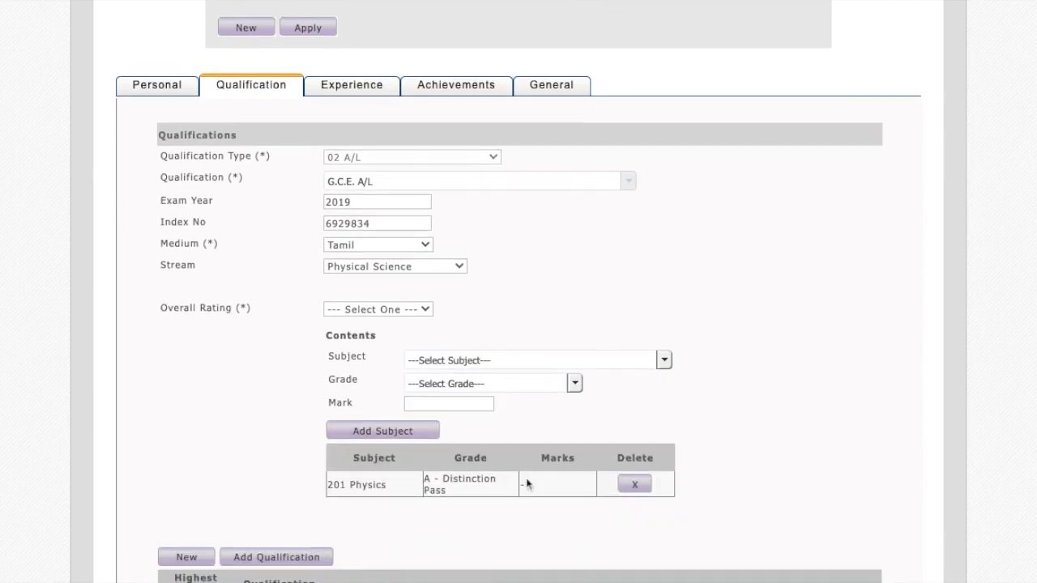
left_click(451, 360)
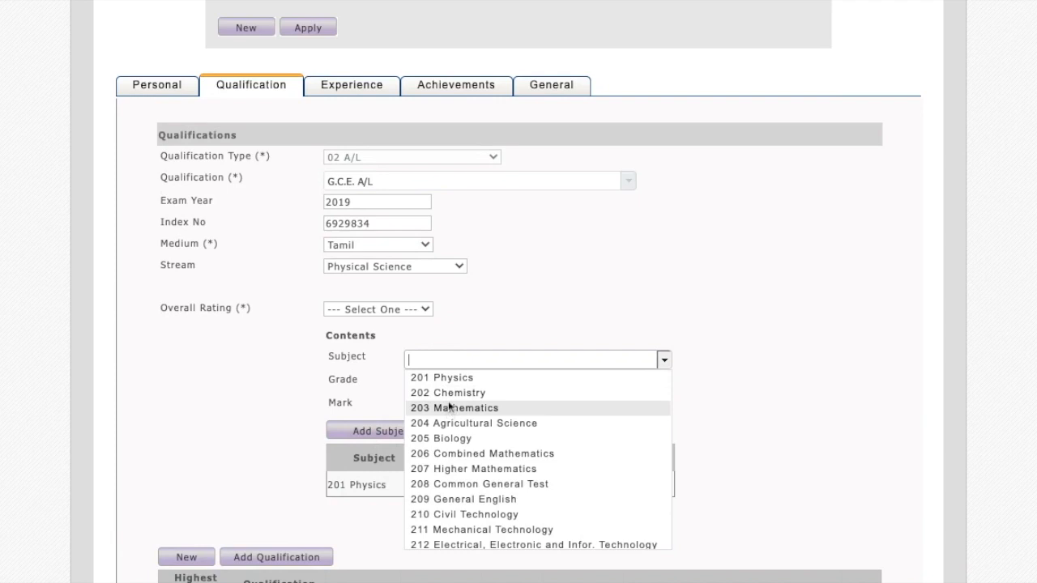
left_click(448, 393)
left_click(446, 402)
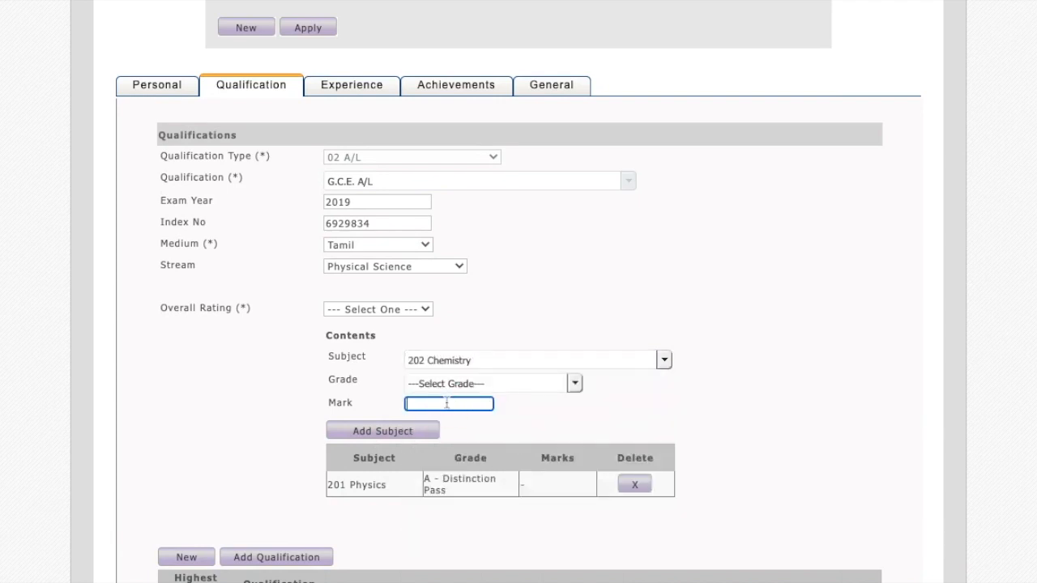
left_click(464, 386)
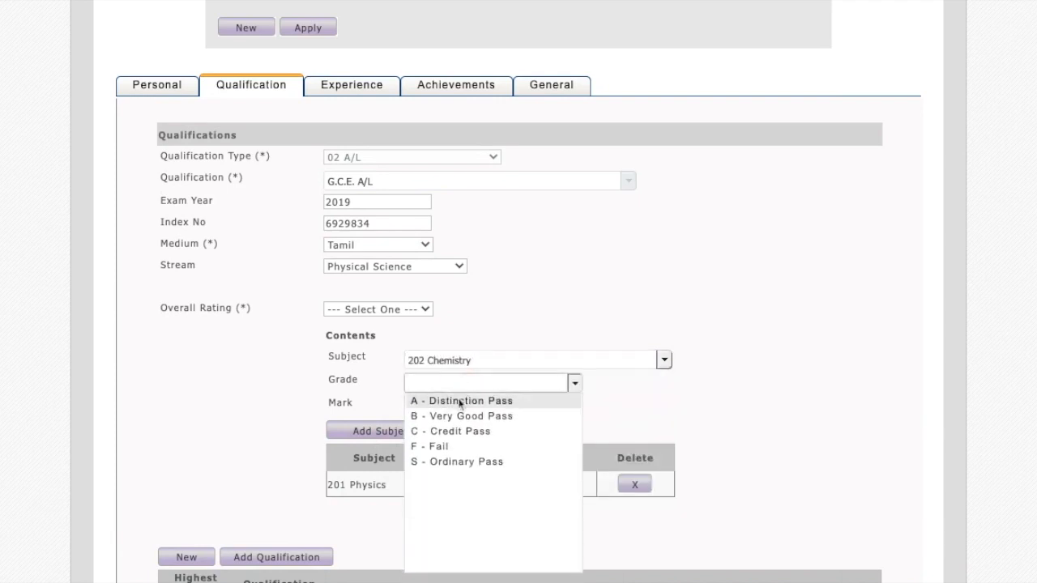
left_click(458, 402)
left_click(381, 432)
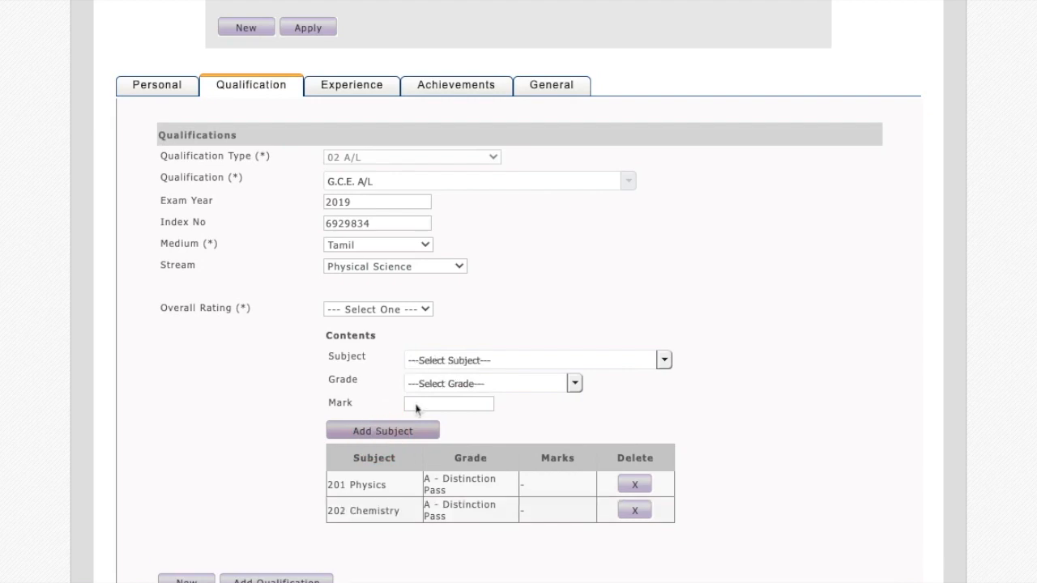
Add the subject 206 Combined Mathematics with grade A - Distinction Pass to the A/L qualification.
left_click(487, 361)
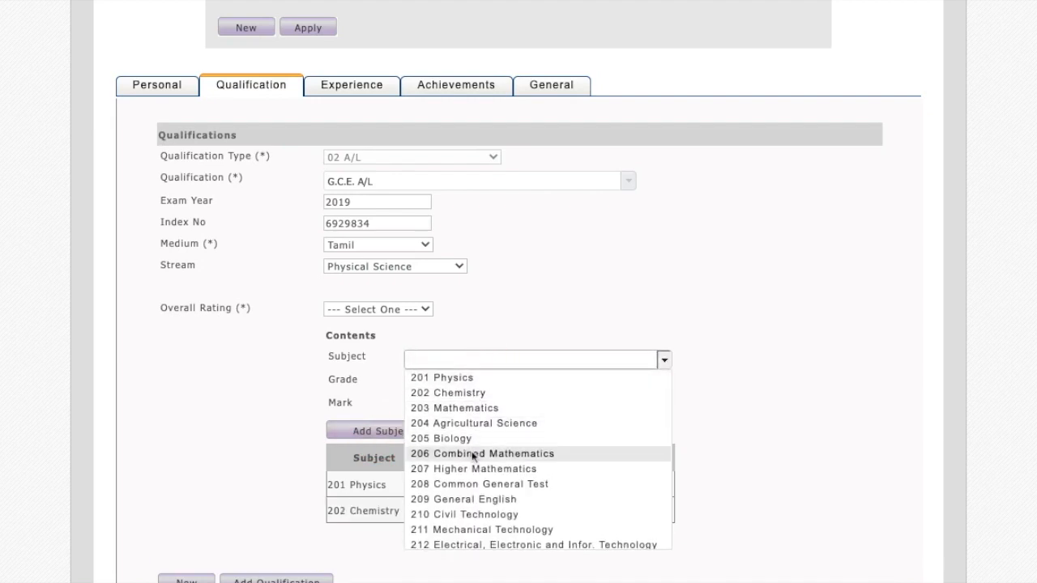
left_click(475, 455)
left_click(462, 384)
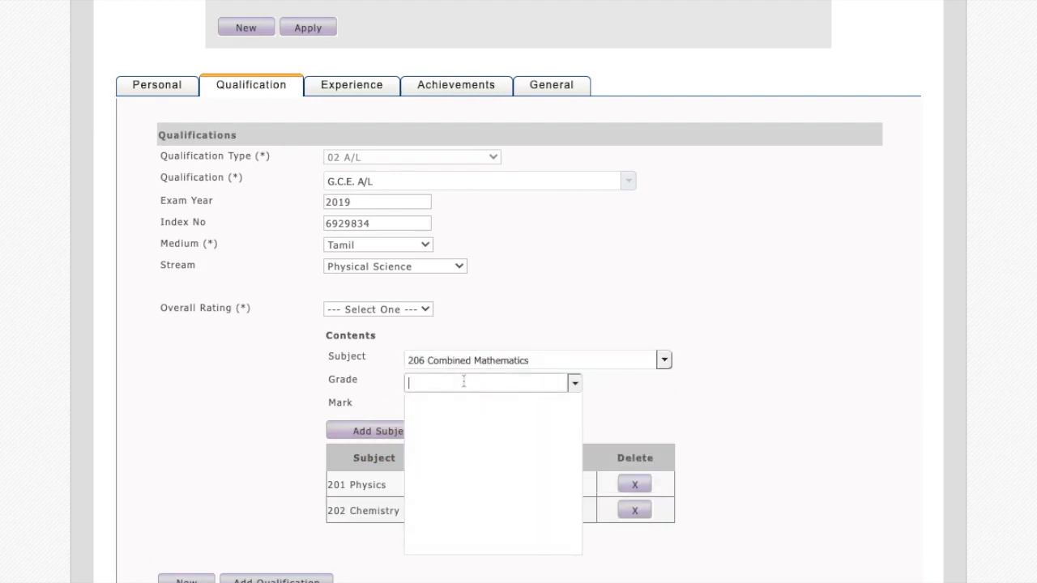
left_click(451, 403)
scroll(451, 410, "down", 1)
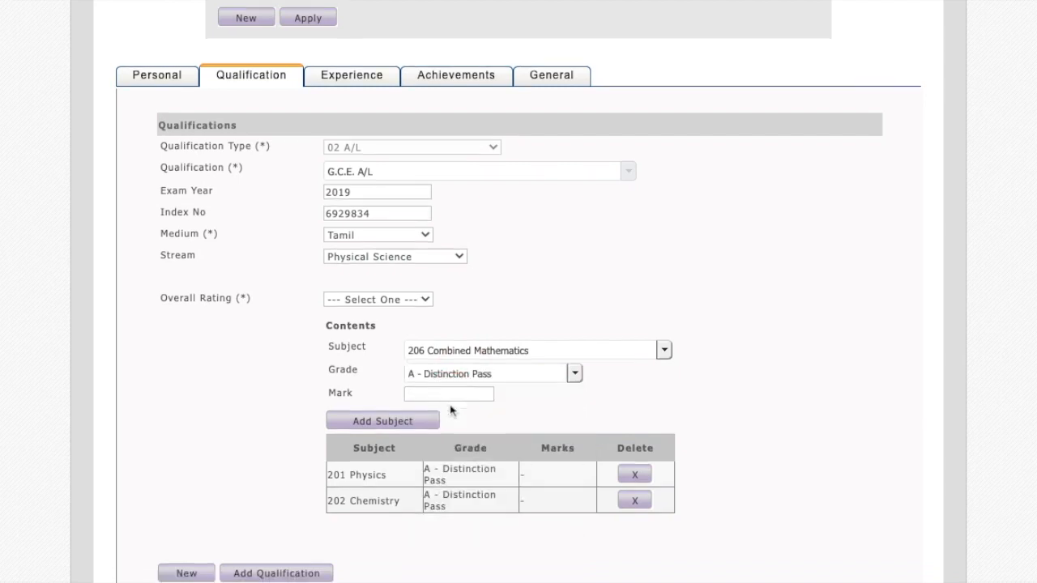
left_click(392, 418)
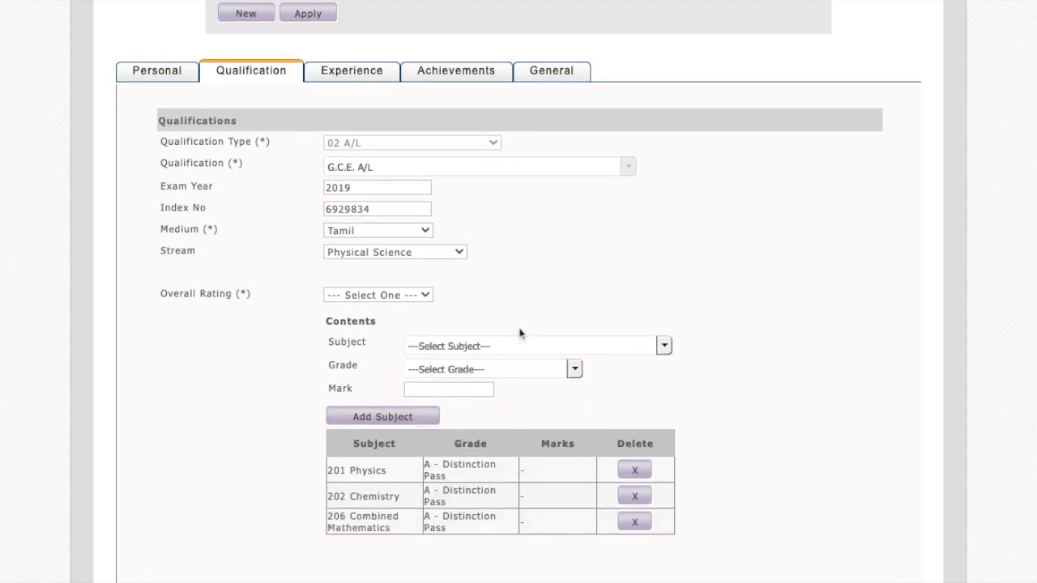
Add the subject 209 General English with grade A - Distinction Pass to the A/L qualification.
left_click(510, 342)
scroll(510, 341, "down", 1)
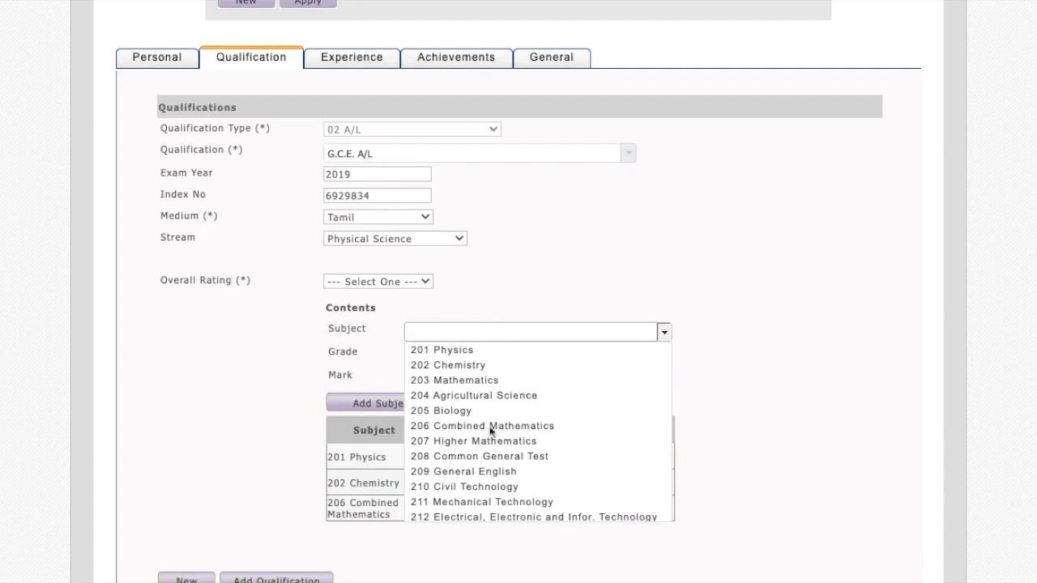
scroll(490, 487, "down", 2)
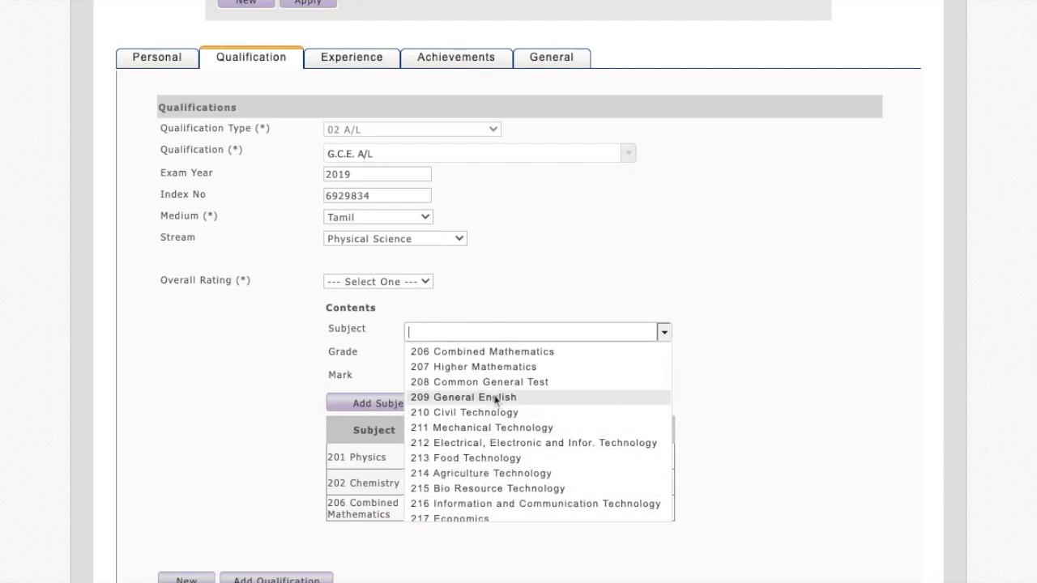
left_click(496, 397)
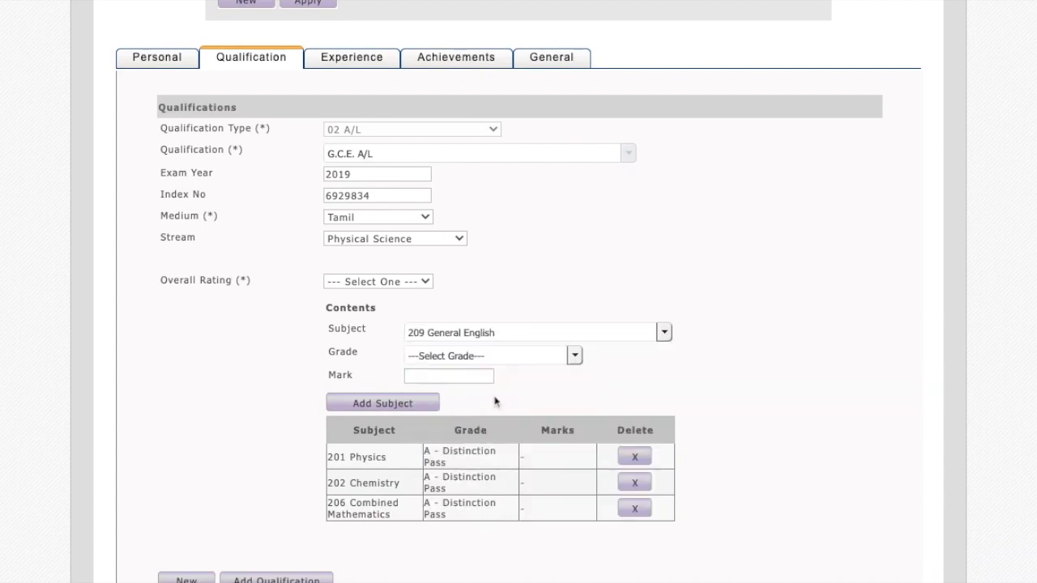
left_click(465, 357)
left_click(463, 370)
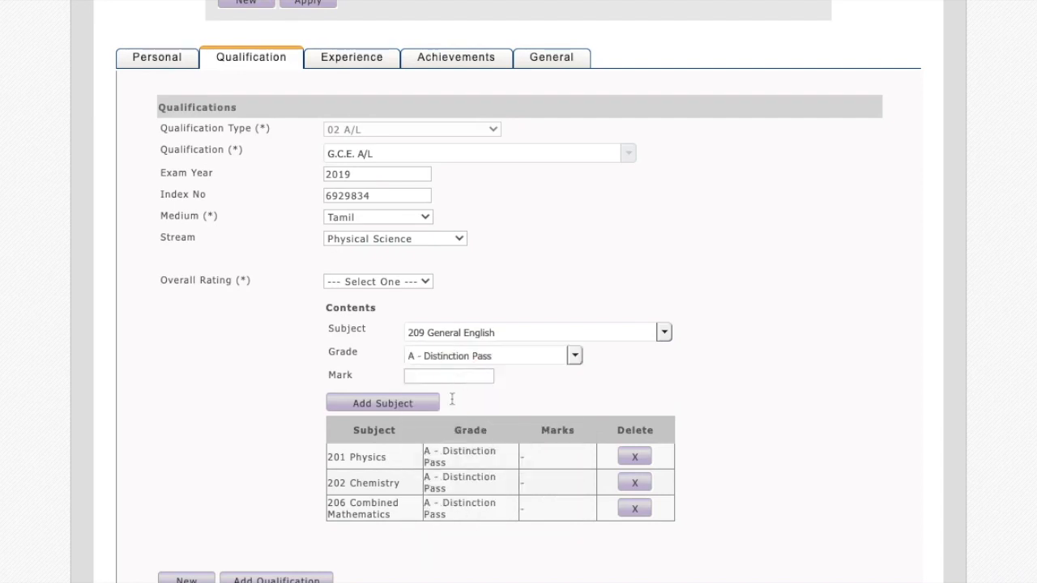
left_click(406, 403)
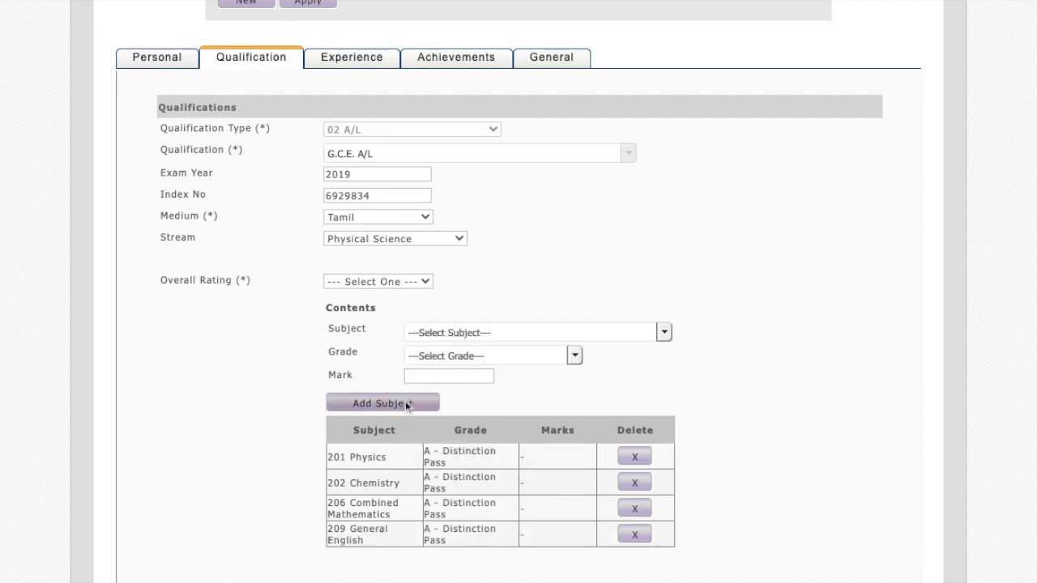
Add the subject 208 Common General Test with grade A - Distinction Pass and mark 48 to the A/L qualification.
left_click(461, 334)
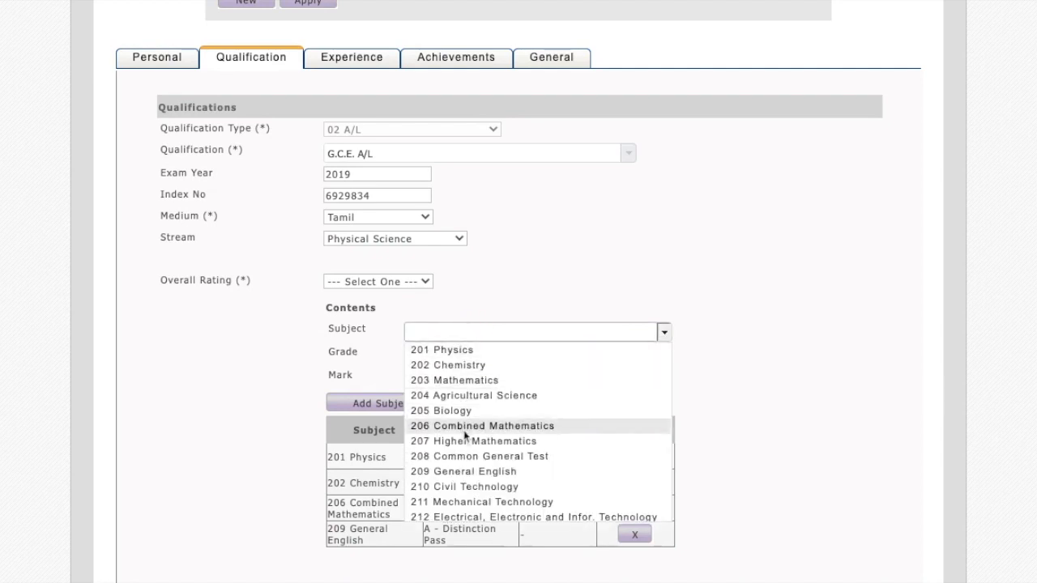
left_click(469, 457)
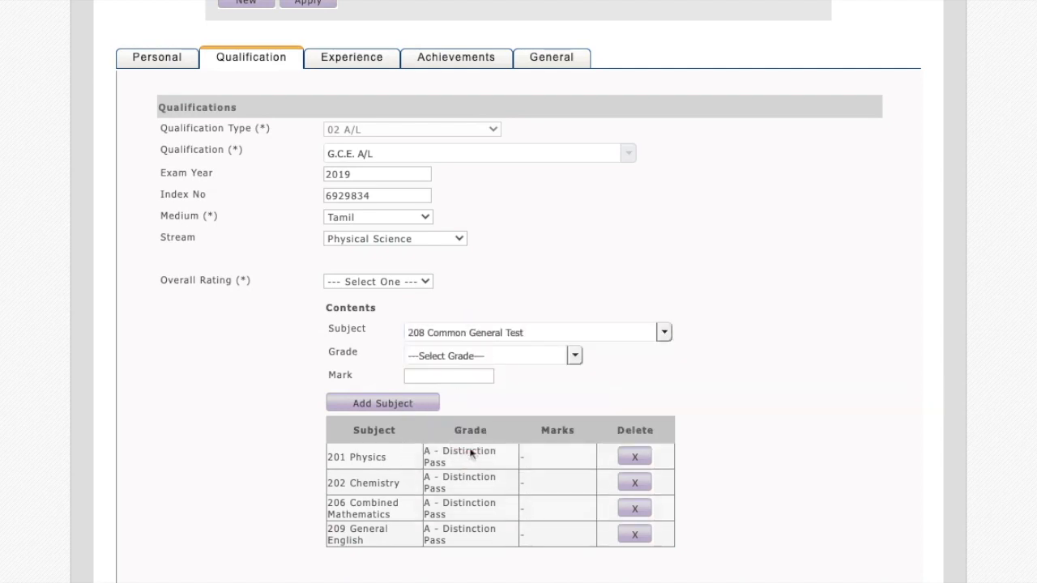
left_click(494, 357)
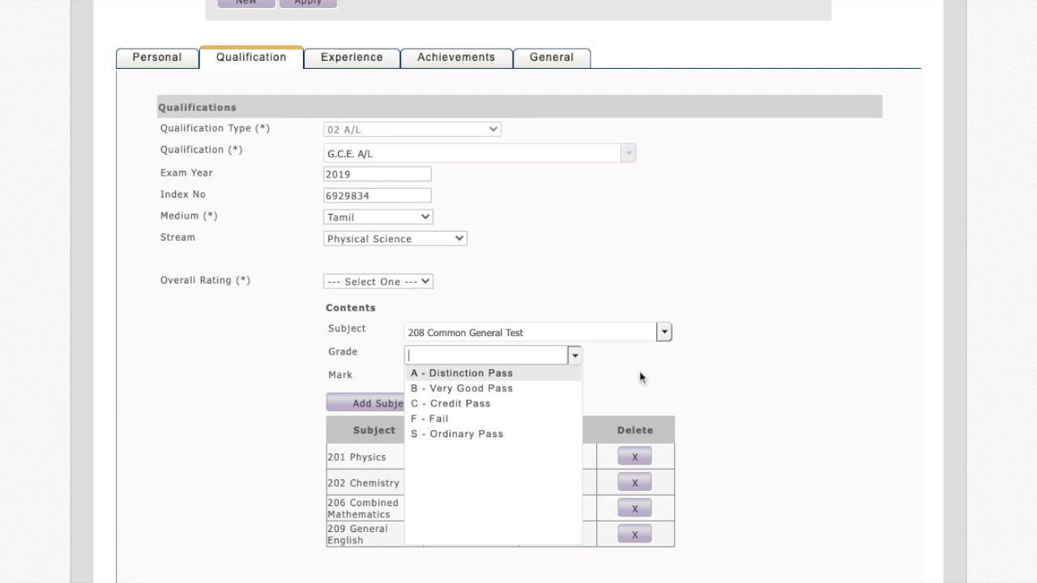
left_click(506, 379)
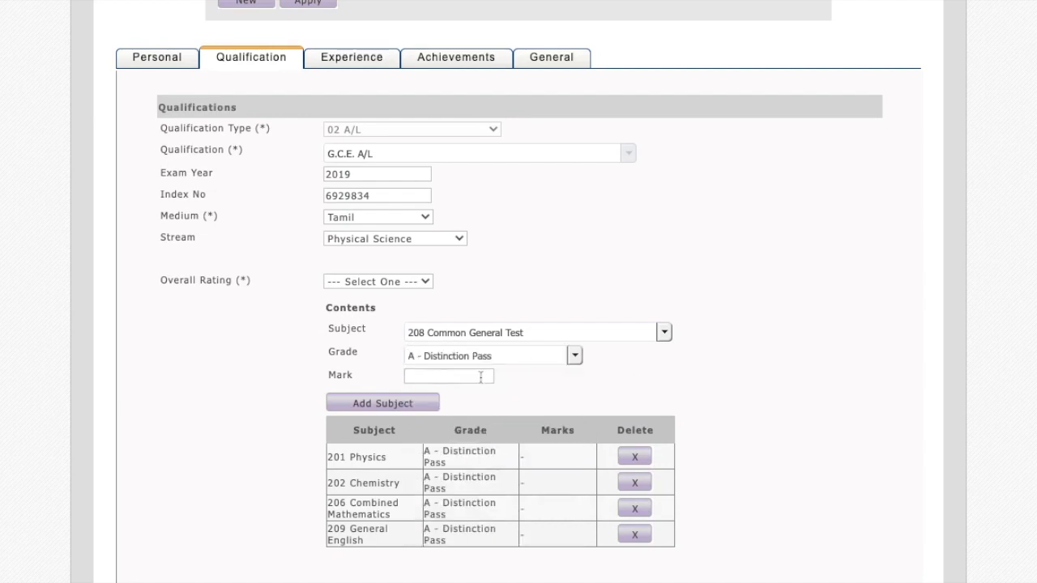
left_click(461, 377)
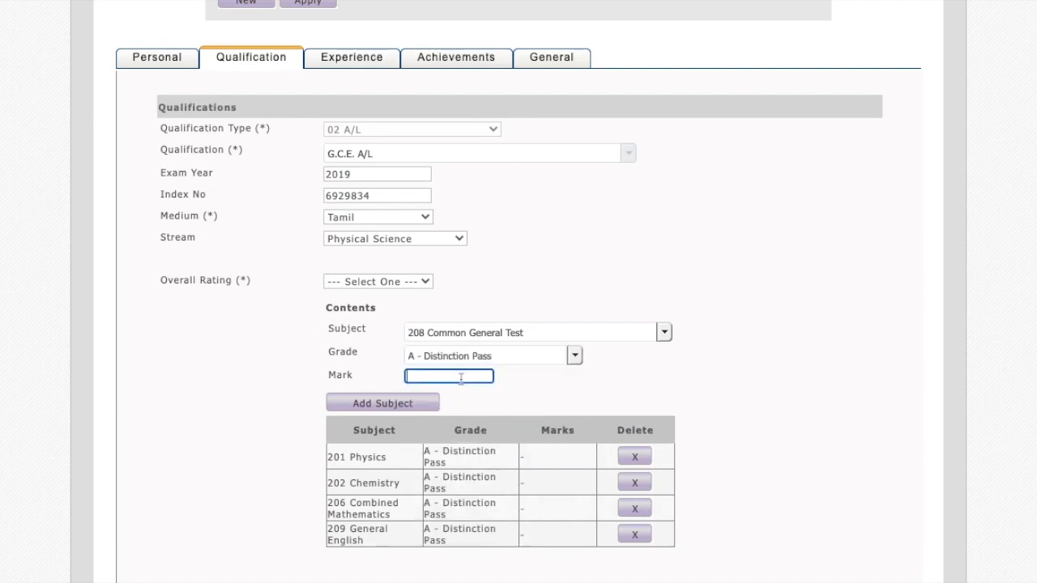
left_click(397, 405)
Add the completed G.C.E. A/L entry to the list of qualifications.
scroll(408, 409, "down", 2)
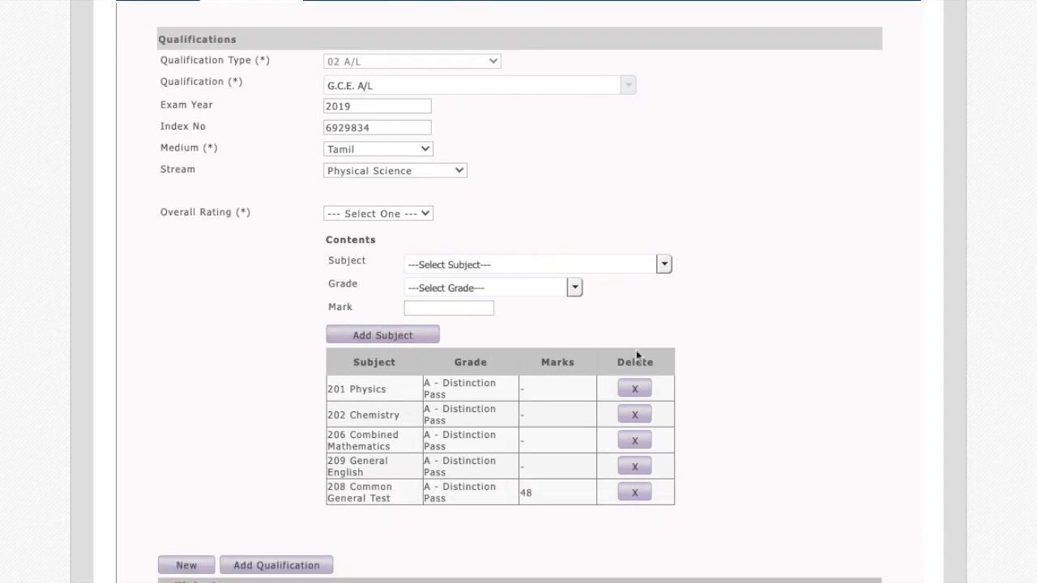
left_click(277, 560)
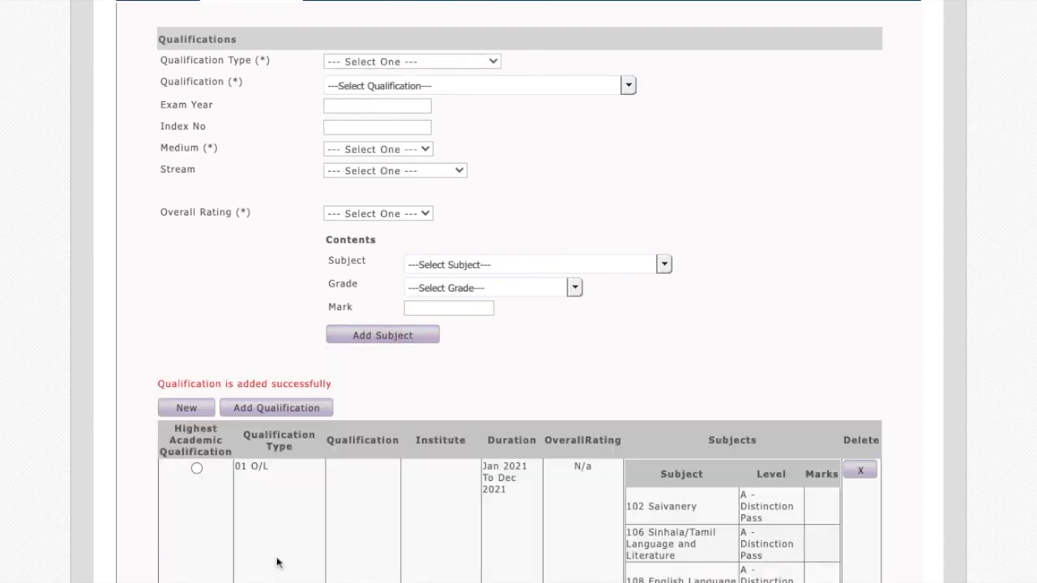
scroll(277, 563, "down", 5)
scroll(278, 562, "down", 1)
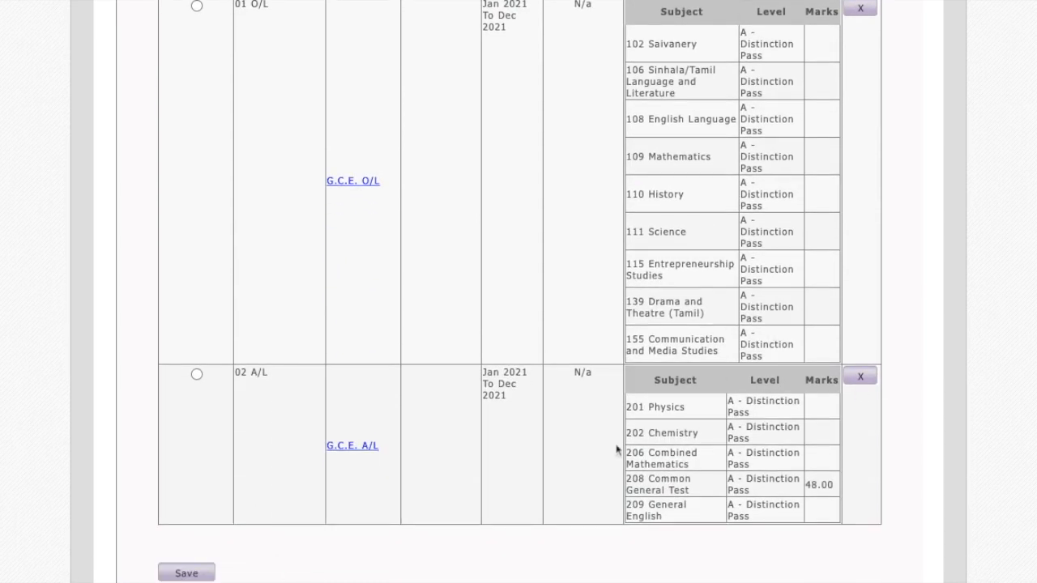
Mark the 02 A/L entry as the highest academic qualification and save the qualifications.
scroll(523, 430, "up", 5)
scroll(523, 429, "down", 7)
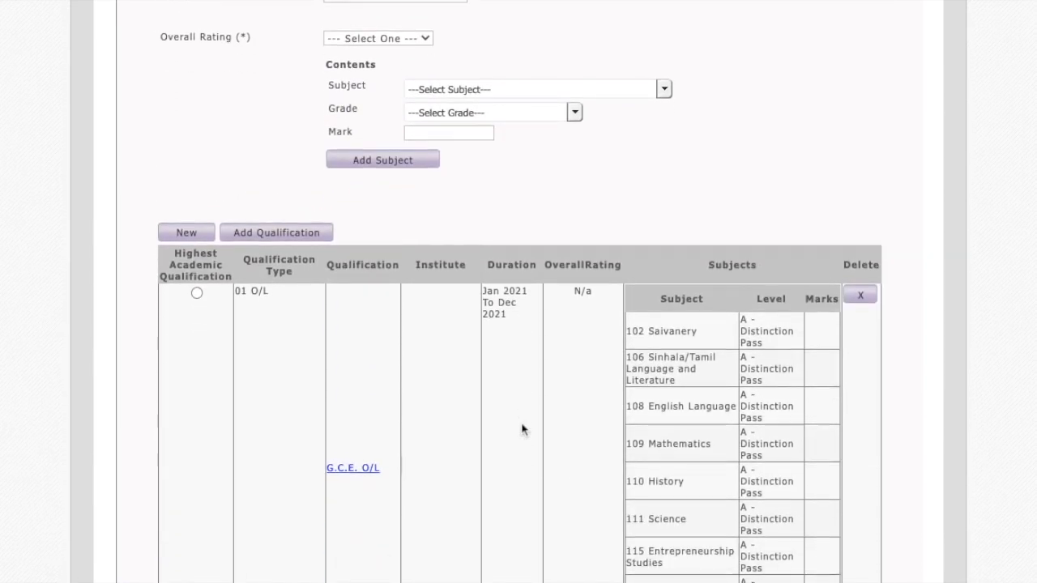
left_click(197, 191)
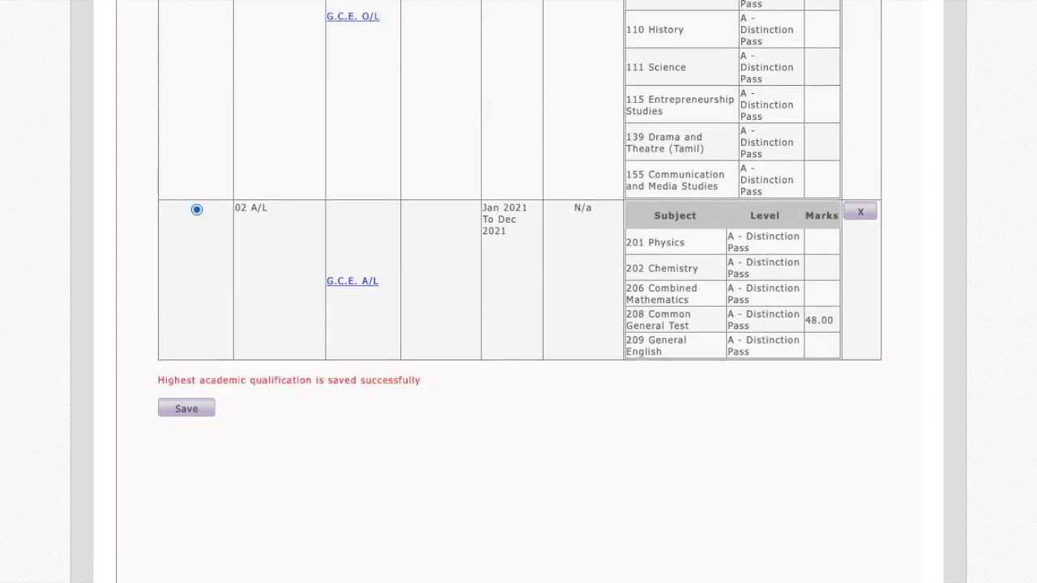
scroll(518, 292, "up", 6)
left_click(421, 45)
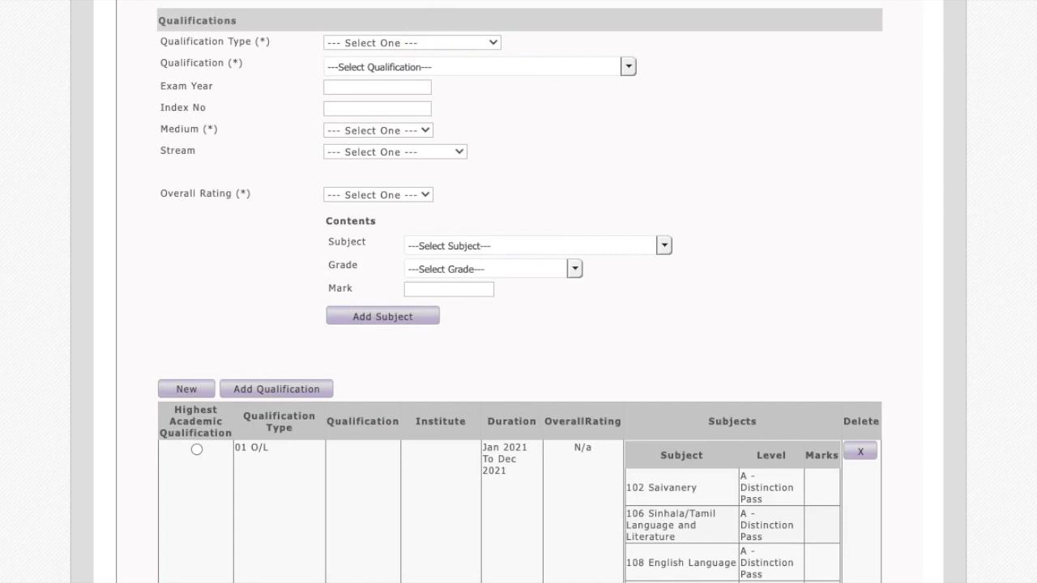
scroll(500, 155, "down", 8)
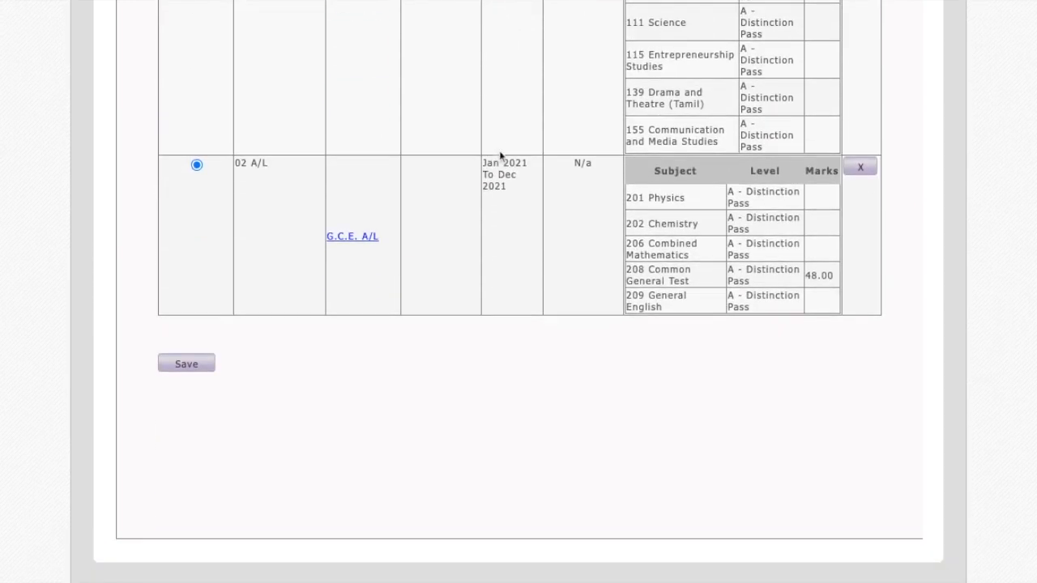
left_click(200, 365)
Examine the fields for current and previous work experience in the Experience section.
scroll(201, 368, "up", 8)
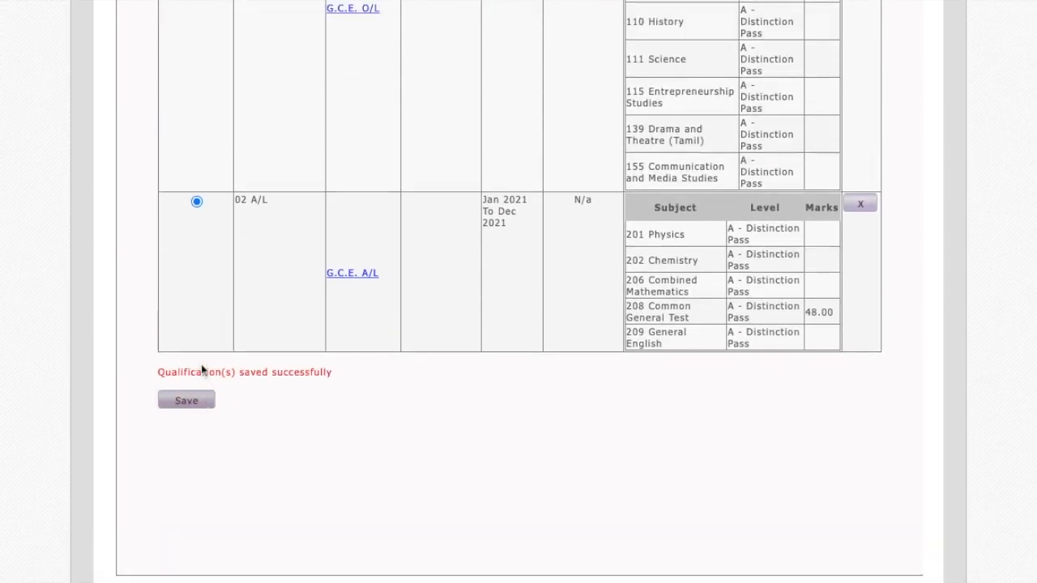
left_click(349, 112)
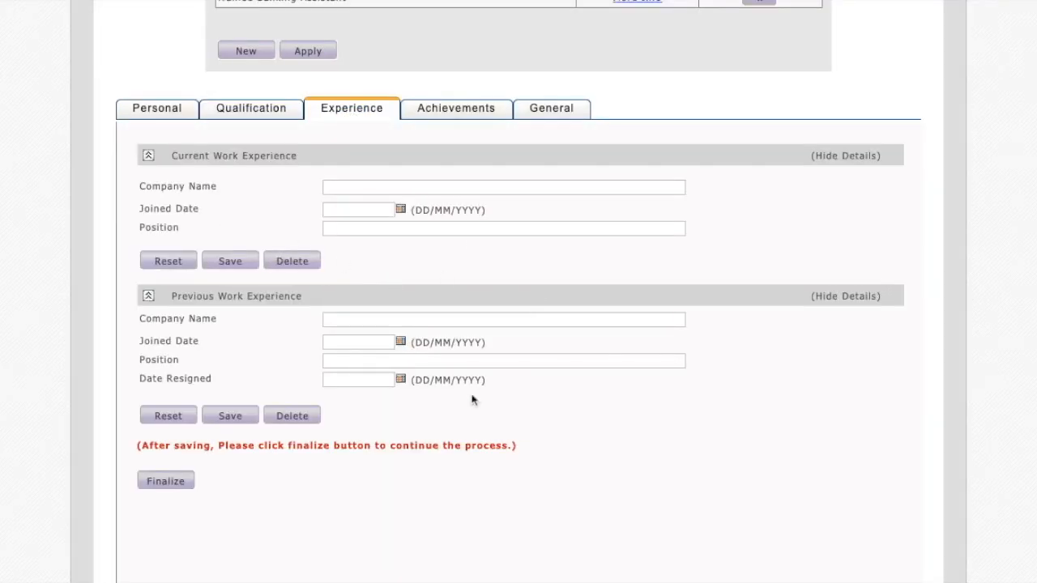
scroll(473, 399, "down", 2)
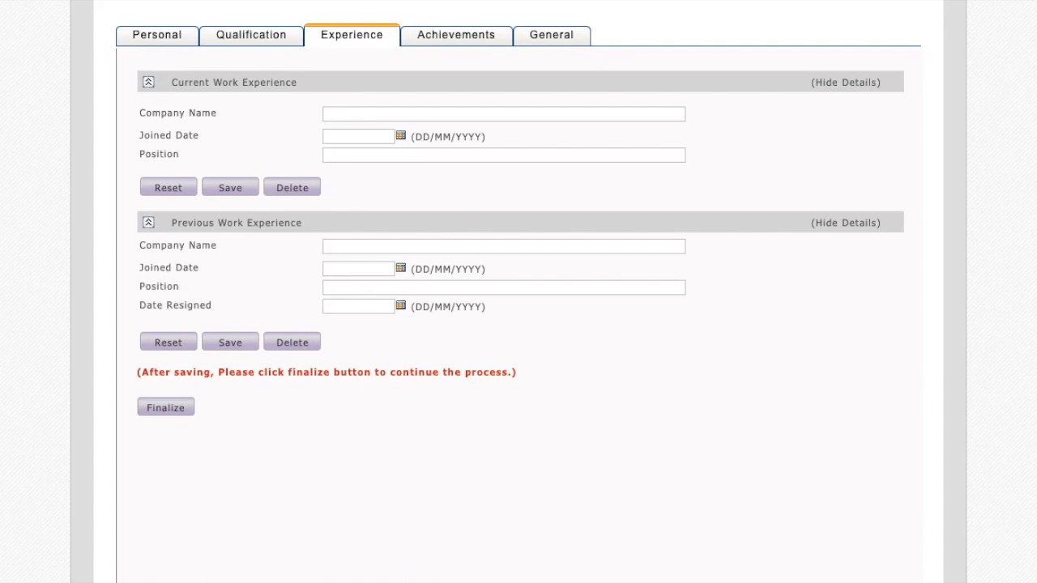
scroll(529, 230, "up", 2)
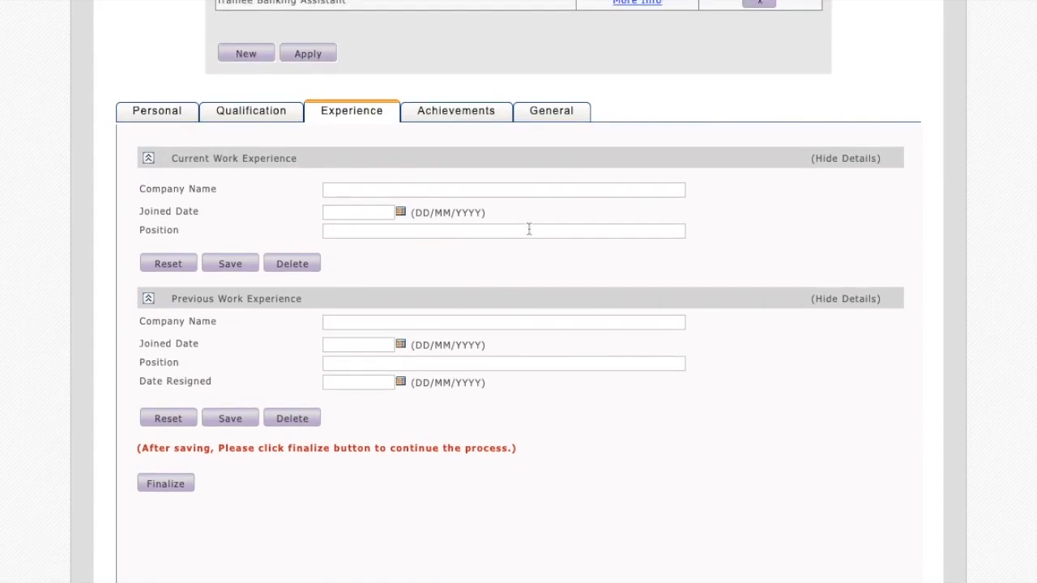
left_click(384, 187)
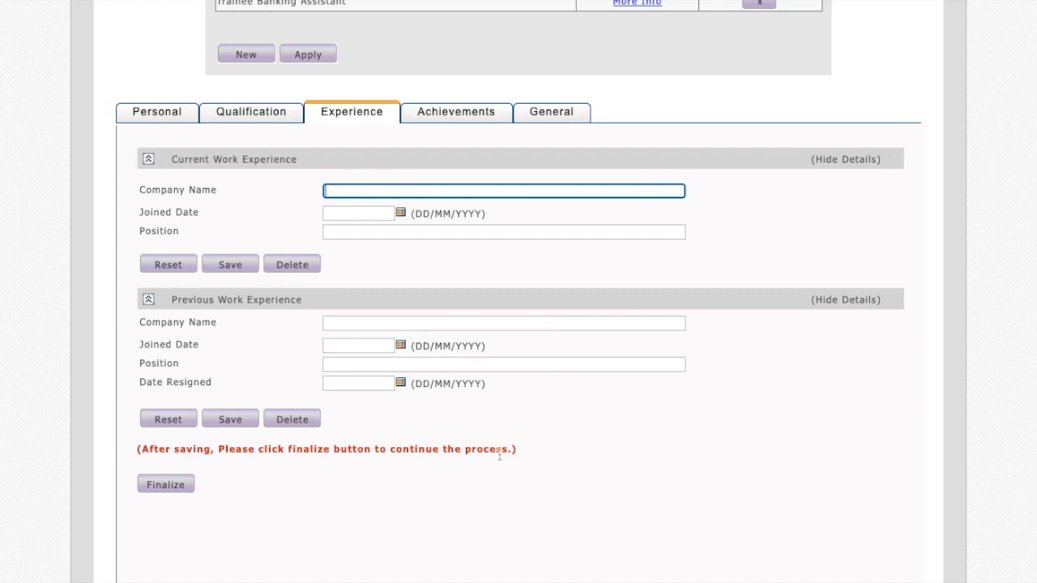
scroll(493, 454, "down", 2)
scroll(493, 456, "up", 1)
scroll(494, 457, "down", 1)
scroll(494, 456, "up", 2)
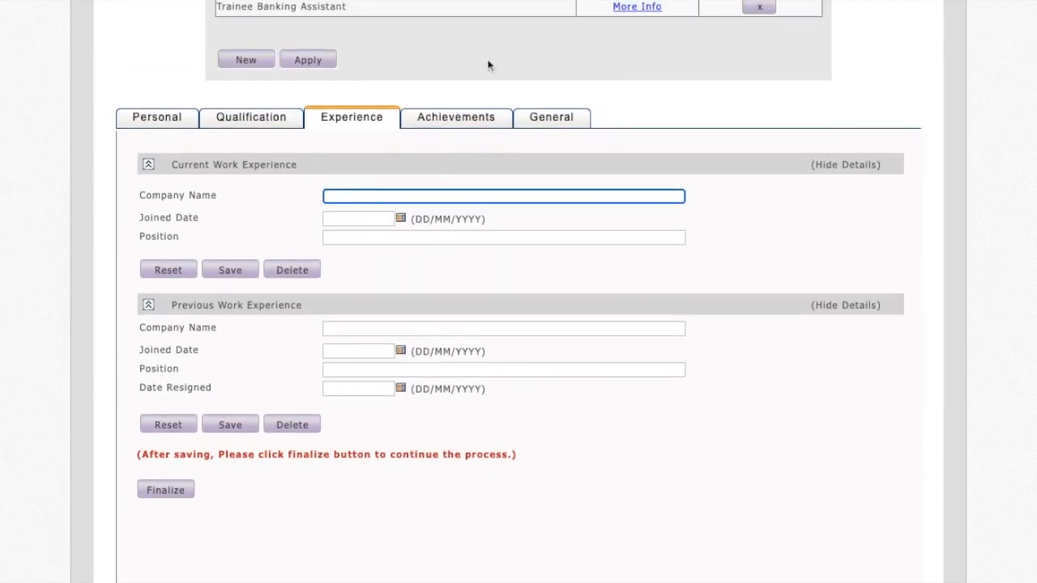
Enter Basketball Captain and Football Captain on separate lines as extracurricular activities in the Achievements section.
left_click(447, 116)
left_click(269, 233)
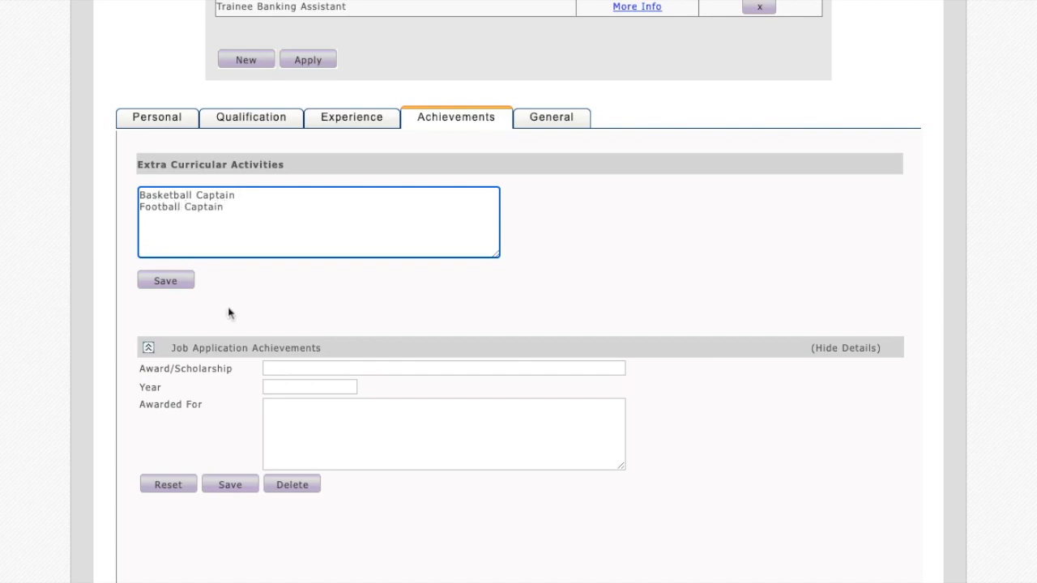
left_click(318, 369)
scroll(318, 366, "down", 2)
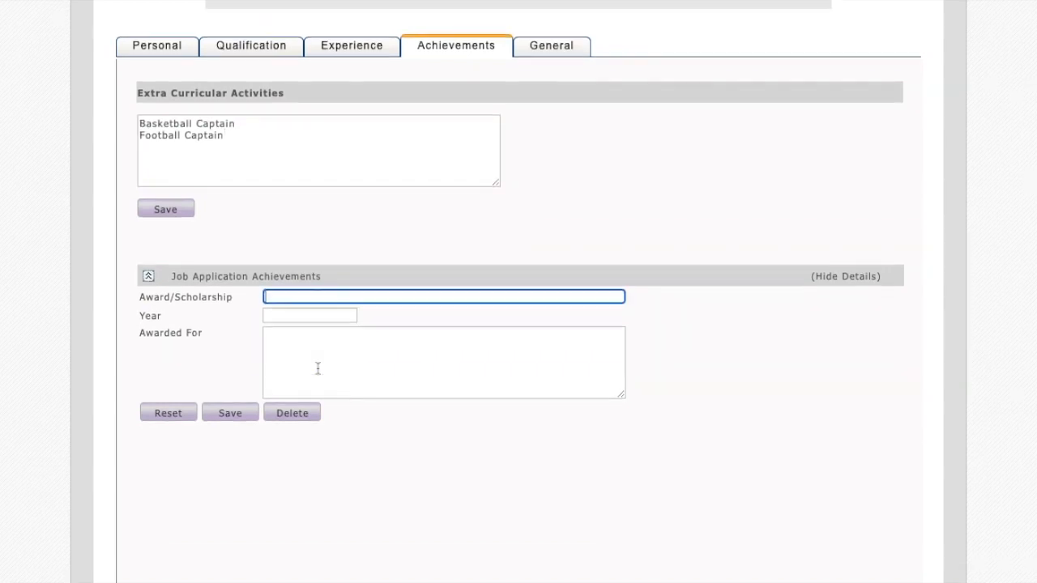
scroll(360, 336, "up", 2)
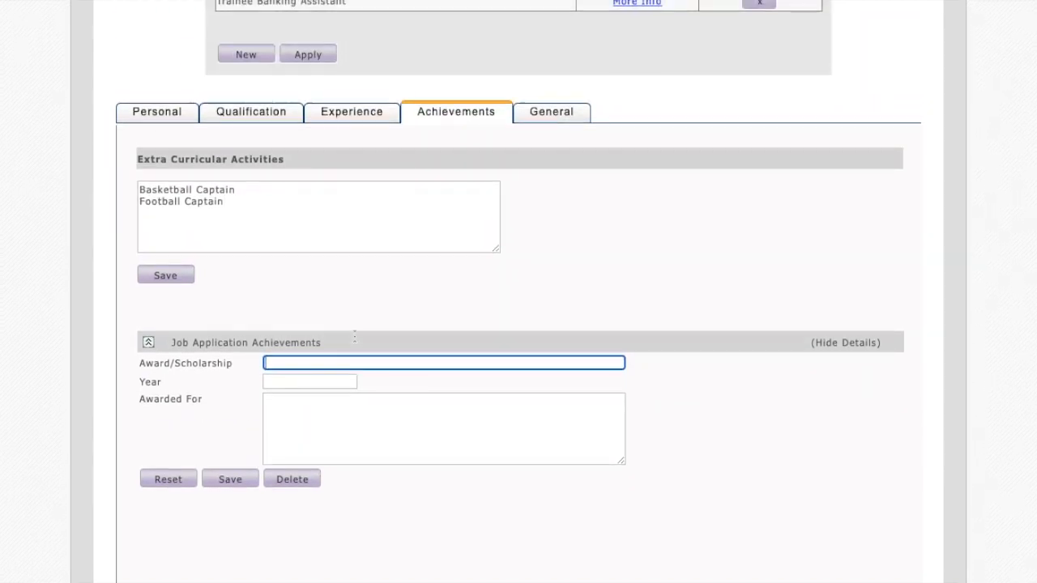
left_click(267, 243)
triple_click(266, 245)
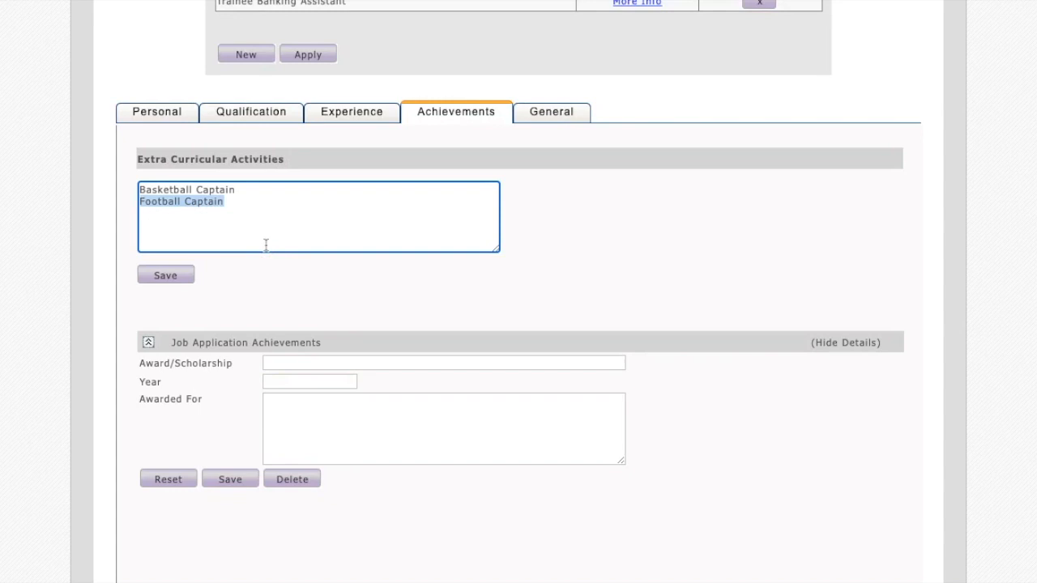
Open the General section and save the details of both referees.
left_click(551, 111)
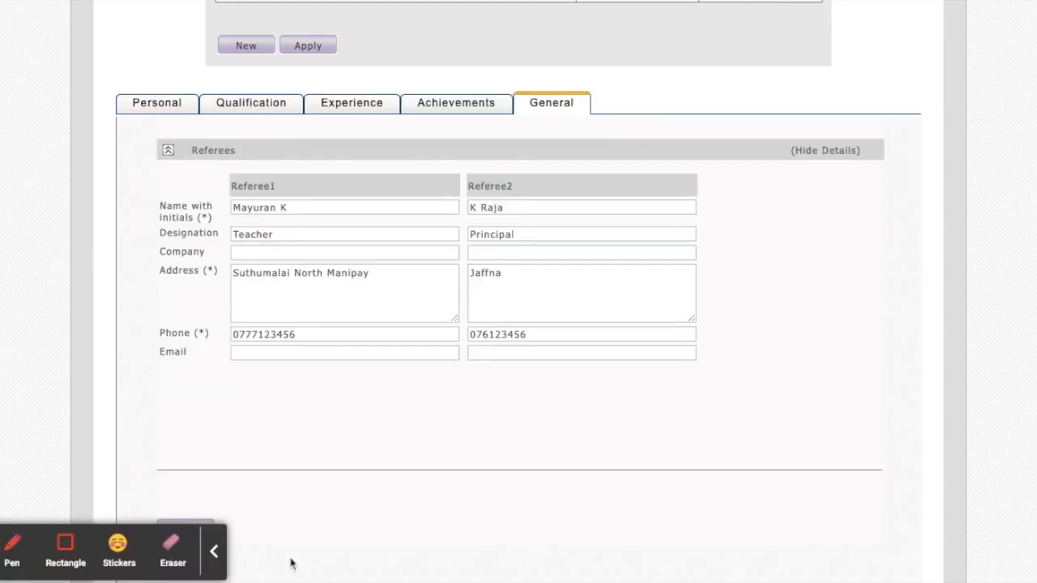
left_click(214, 563)
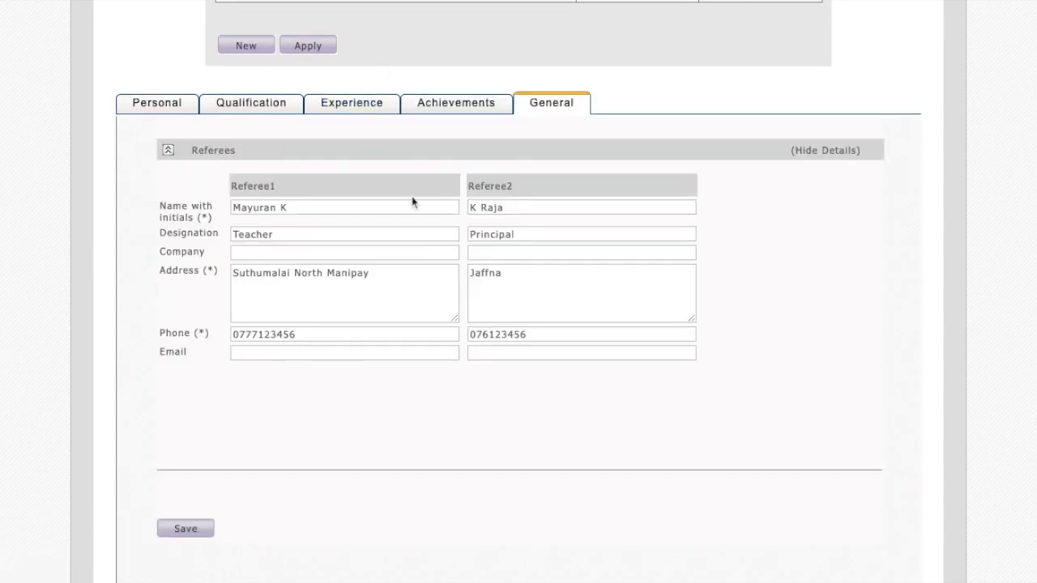
scroll(411, 201, "down", 2)
left_click(197, 474)
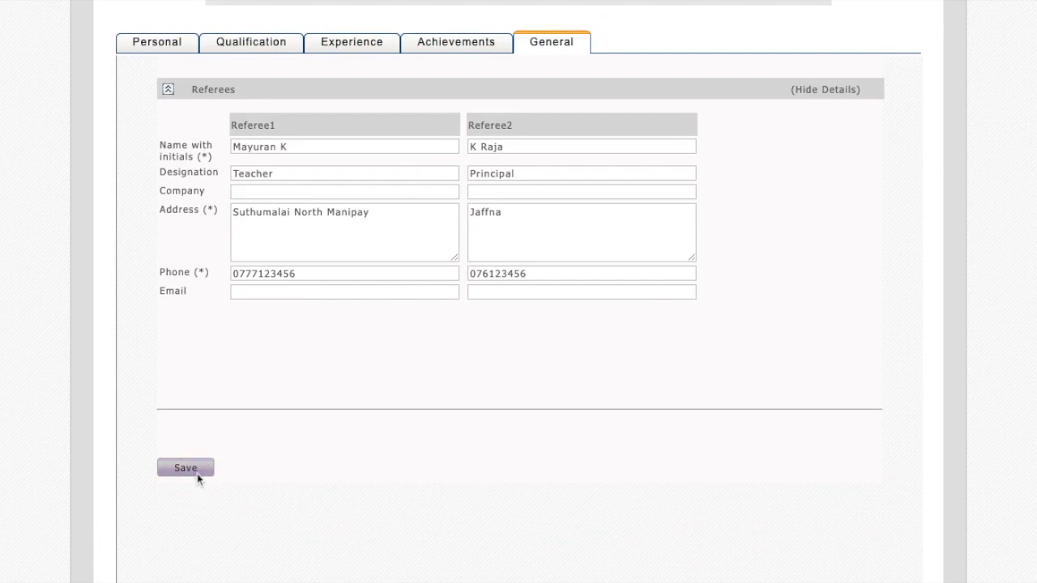
scroll(521, 348, "down", 3)
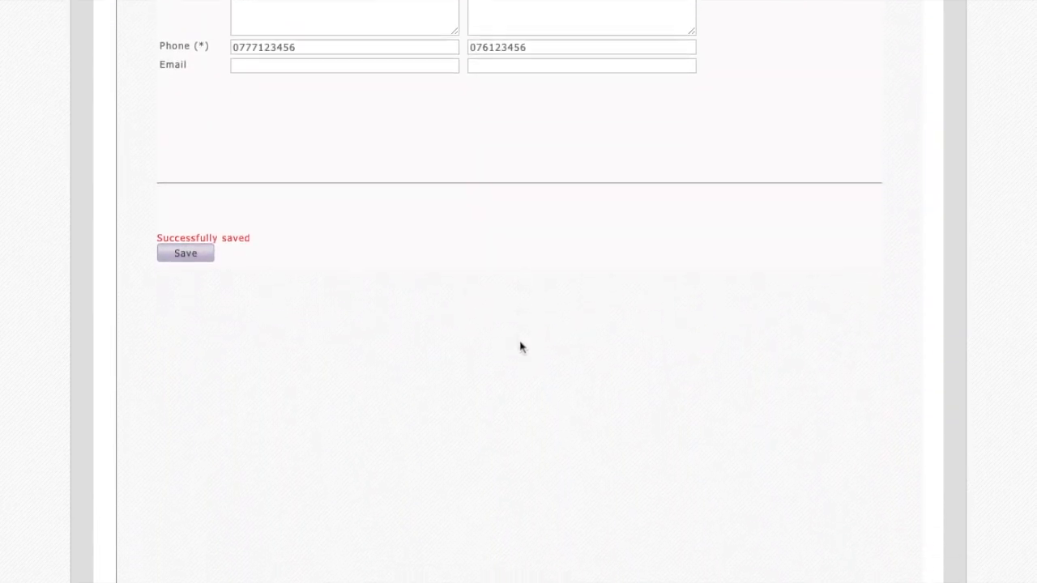
Apply for the Trainee Banking Assistant vacancy in the job cart to open the application preview.
scroll(521, 348, "up", 6)
left_click(316, 331)
left_click(614, 394)
left_click(648, 515)
scroll(546, 291, "up", 1)
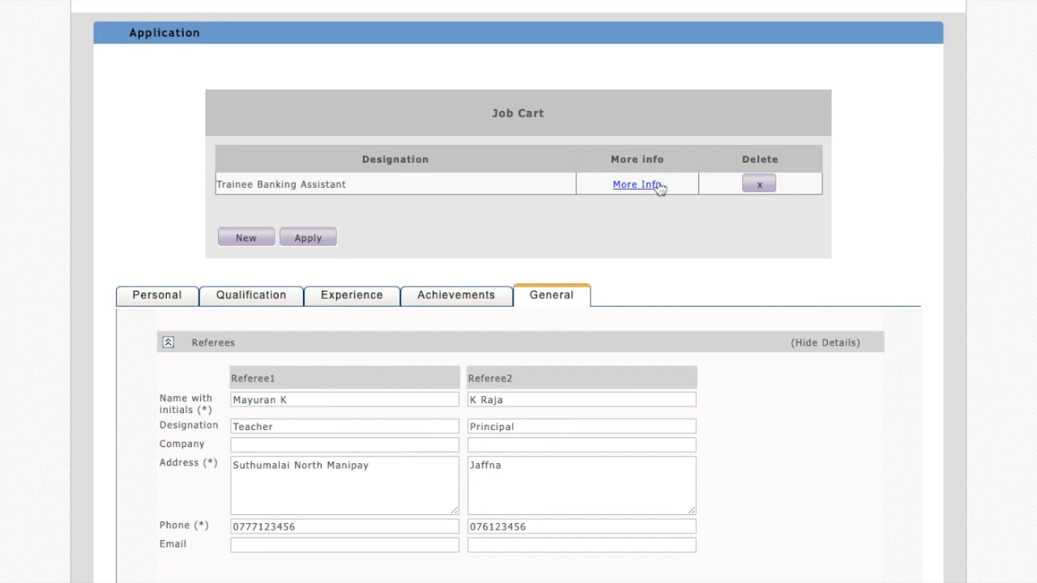
left_click(316, 235)
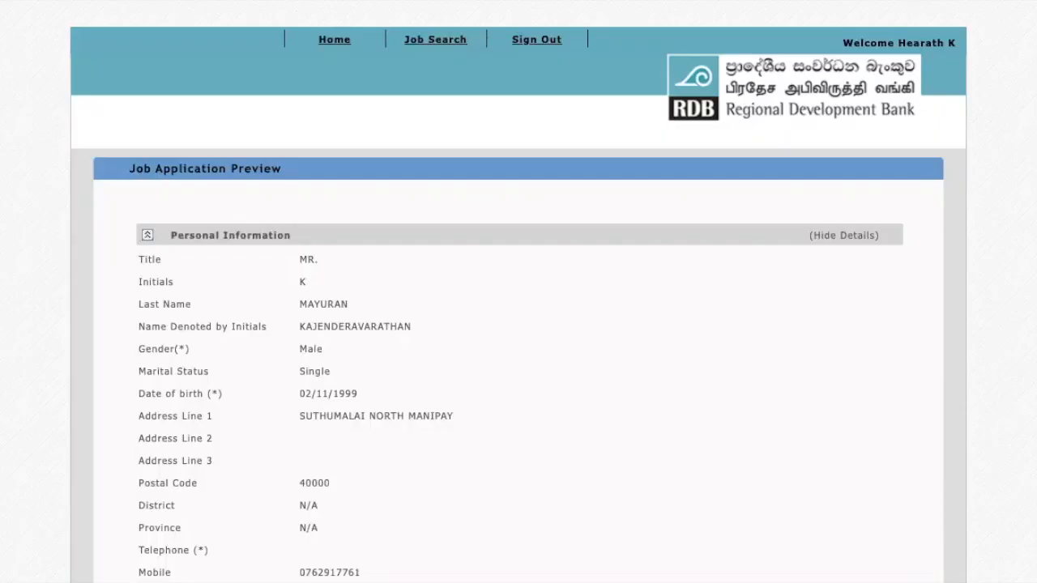
Review the previewed application details and choose Post as the preferred communication method.
scroll(500, 389, "down", 6)
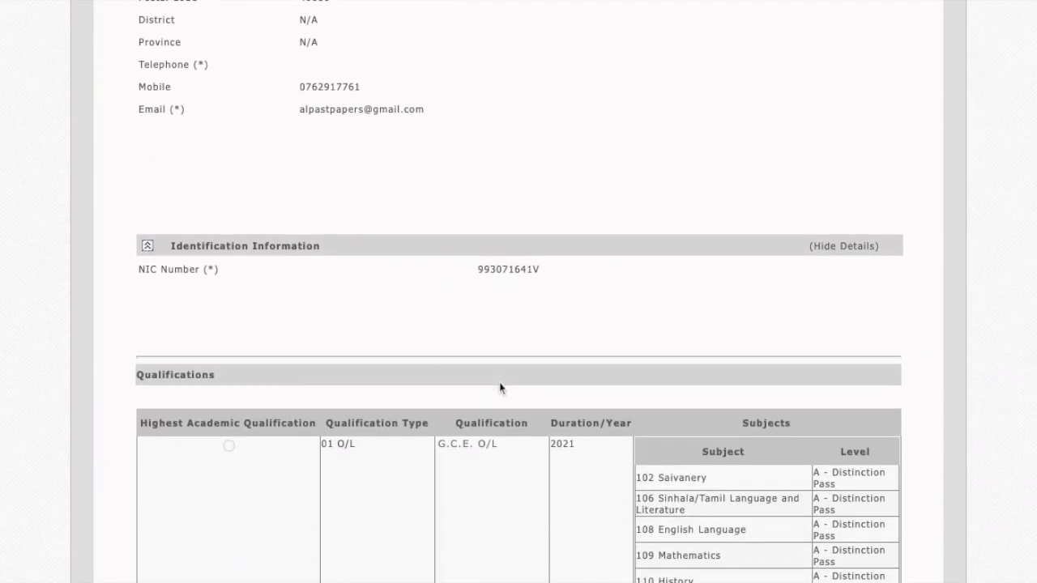
scroll(501, 297, "down", 12)
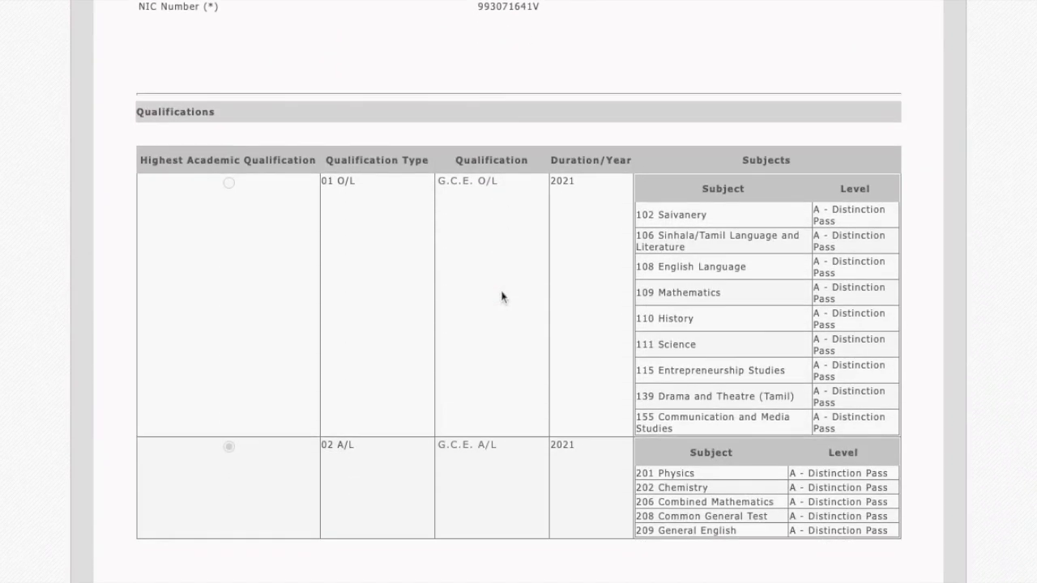
scroll(451, 303, "down", 2)
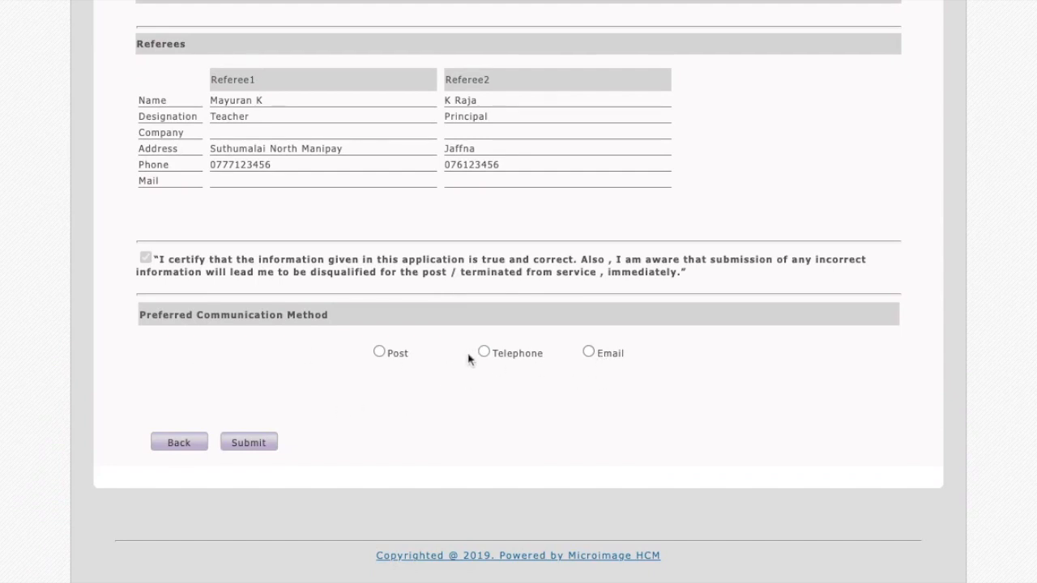
left_click(483, 352)
left_click(381, 353)
left_click(485, 353)
left_click(589, 354)
left_click(378, 353)
left_click(478, 358)
scroll(231, 421, "down", 1)
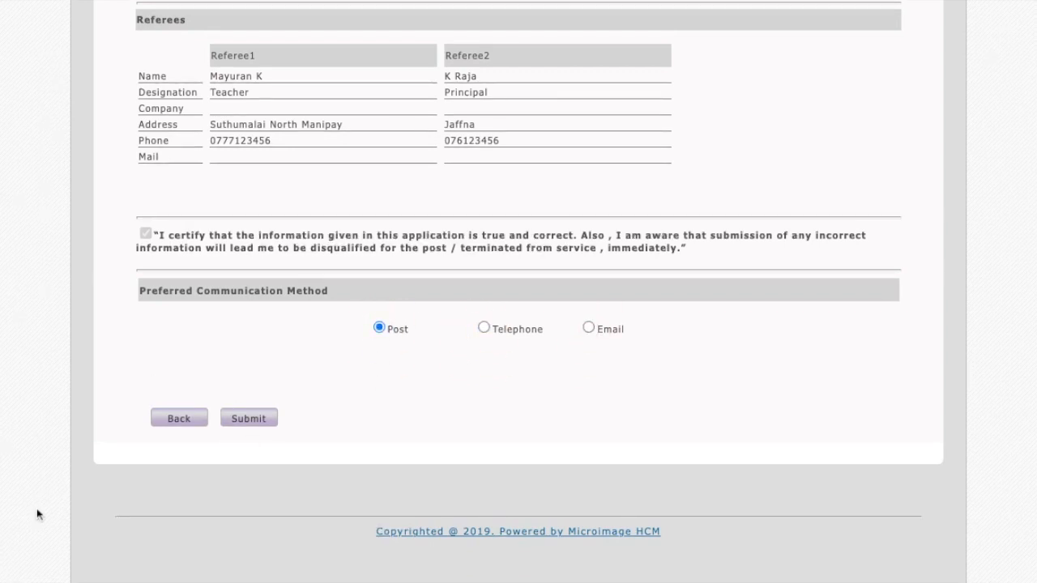
left_click(64, 558)
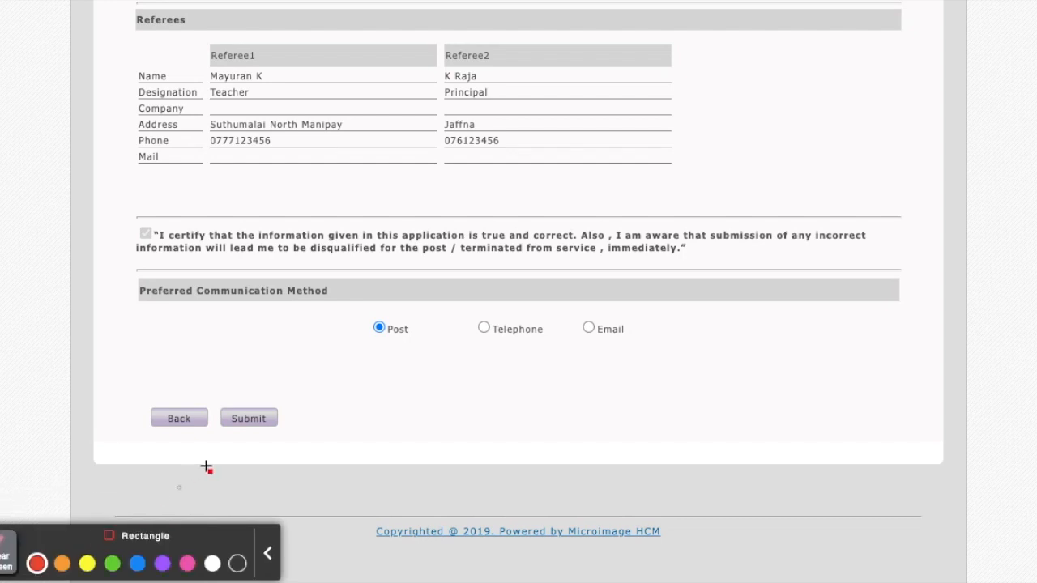
mouse_move(209, 407)
left_mouse_down()
mouse_move(244, 430)
mouse_move(287, 432)
left_mouse_up()
mouse_move(124, 405)
left_mouse_down()
mouse_move(182, 432)
mouse_move(211, 432)
left_mouse_up()
left_click(4, 559)
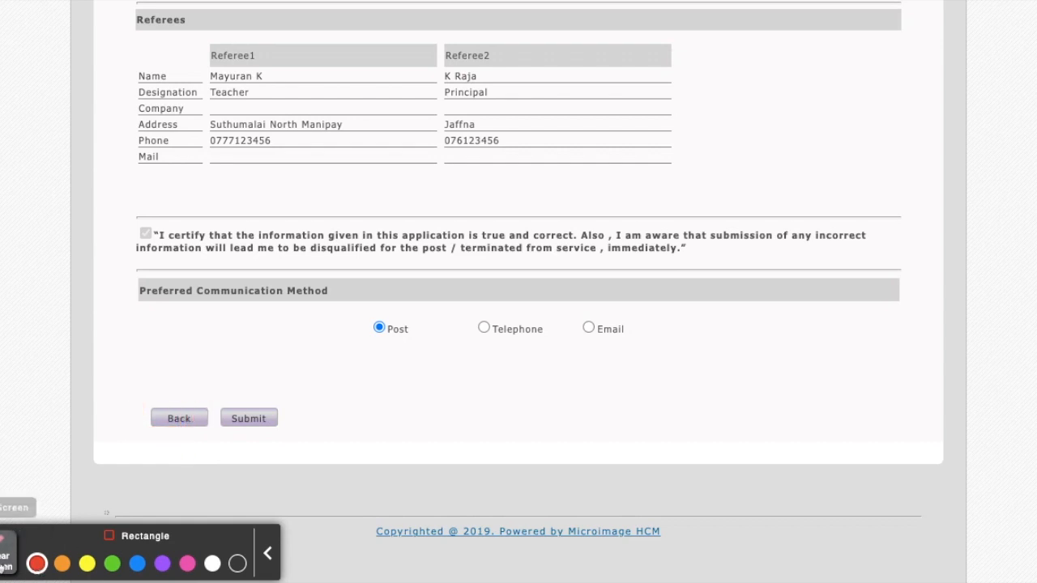
left_click(2, 553)
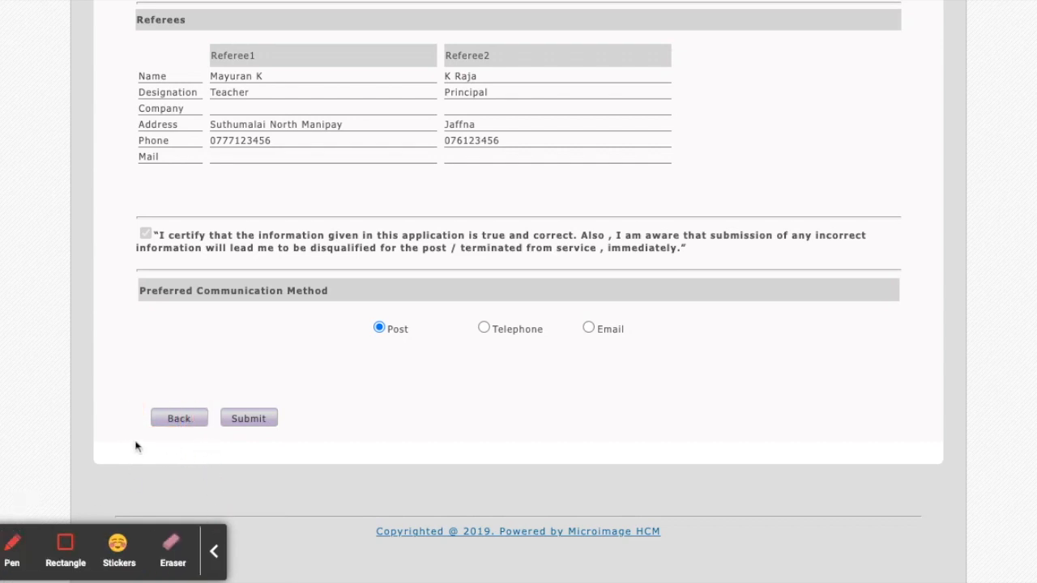
Return from the preview to the application form and open its Experience section for checking.
left_click(213, 552)
left_click(189, 430)
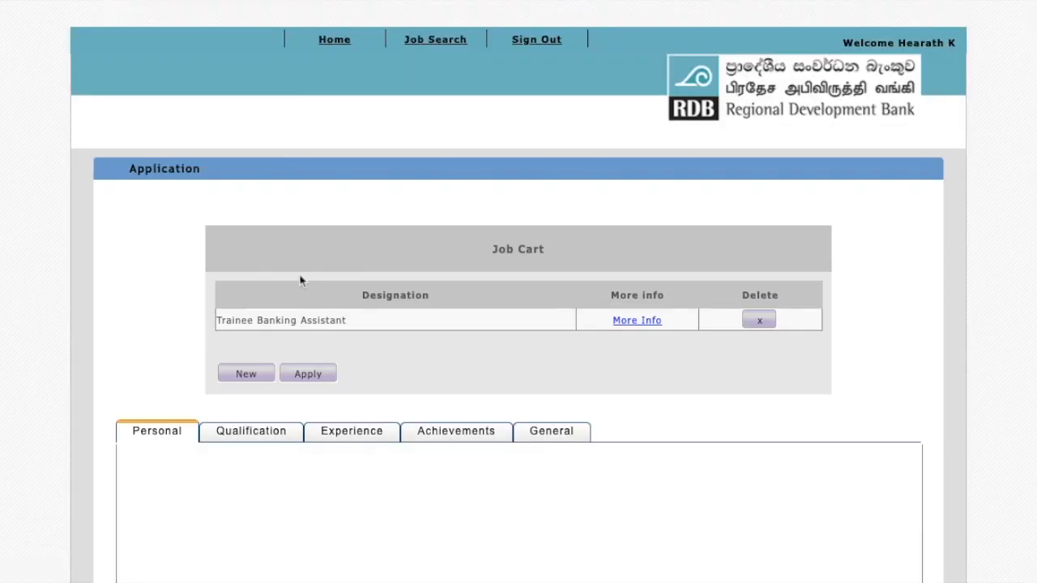
scroll(301, 278, "down", 2)
scroll(299, 279, "down", 3)
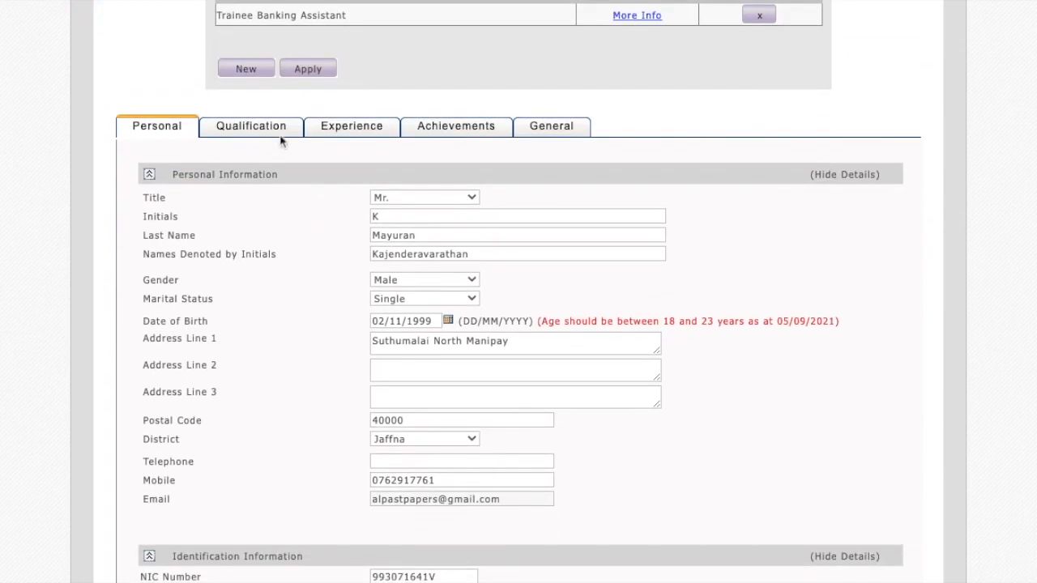
left_click(317, 135)
left_click(336, 133)
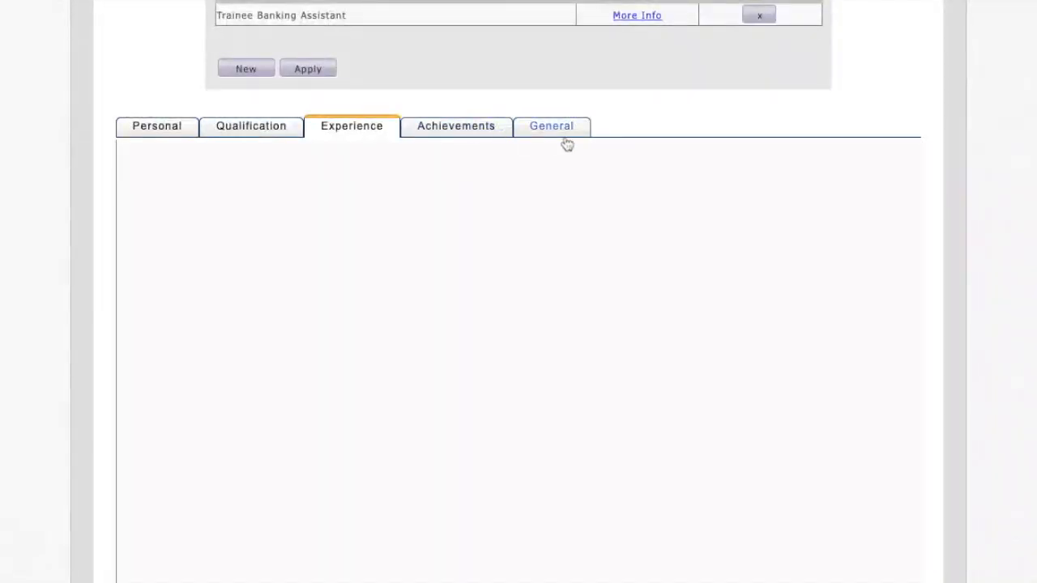
Apply for the Trainee Banking Assistant vacancy again and choose Post as the preferred communication method in the preview.
left_click(302, 73)
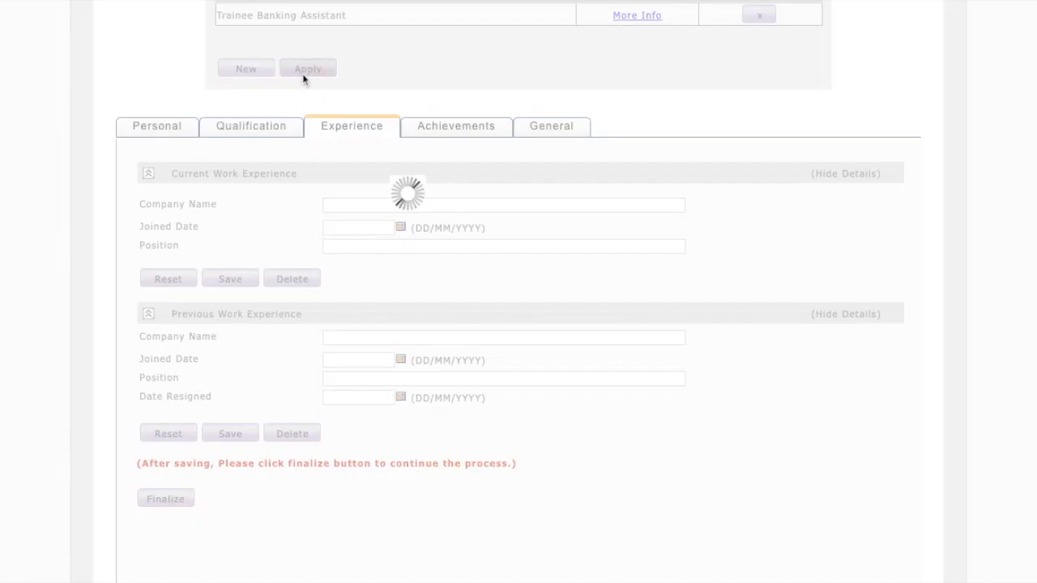
scroll(306, 364, "down", 15)
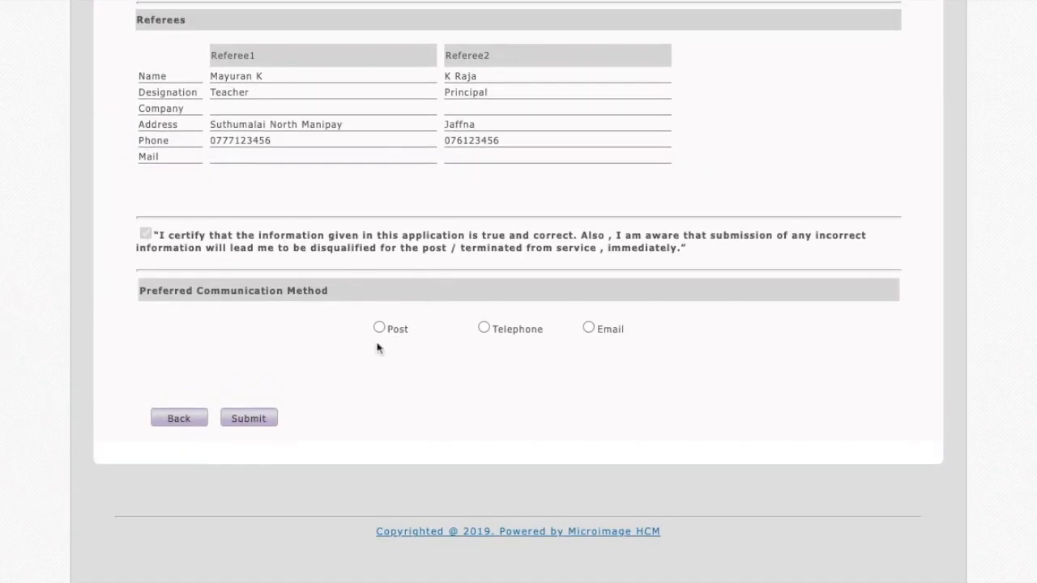
left_click(379, 333)
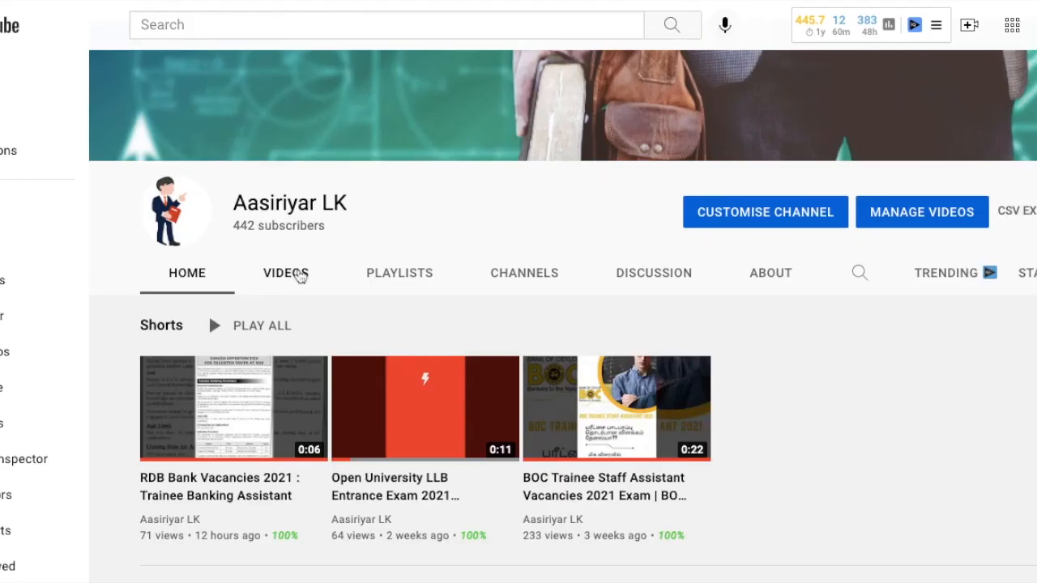
Switch to YouTube, browse the Aasiriyar LK channel's uploaded videos and open the channel statistics overview.
left_click(300, 275)
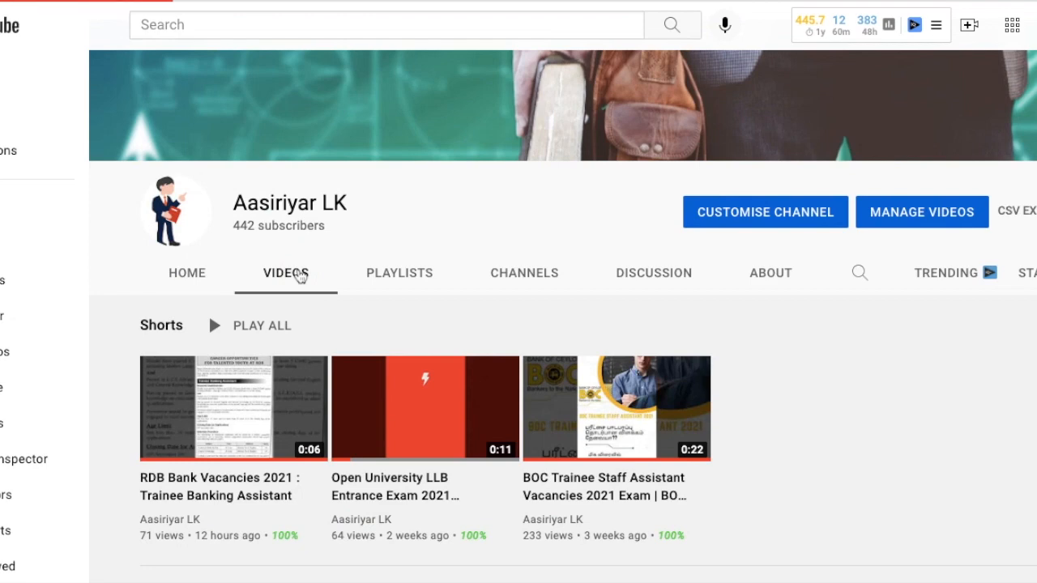
scroll(327, 310, "down", 3)
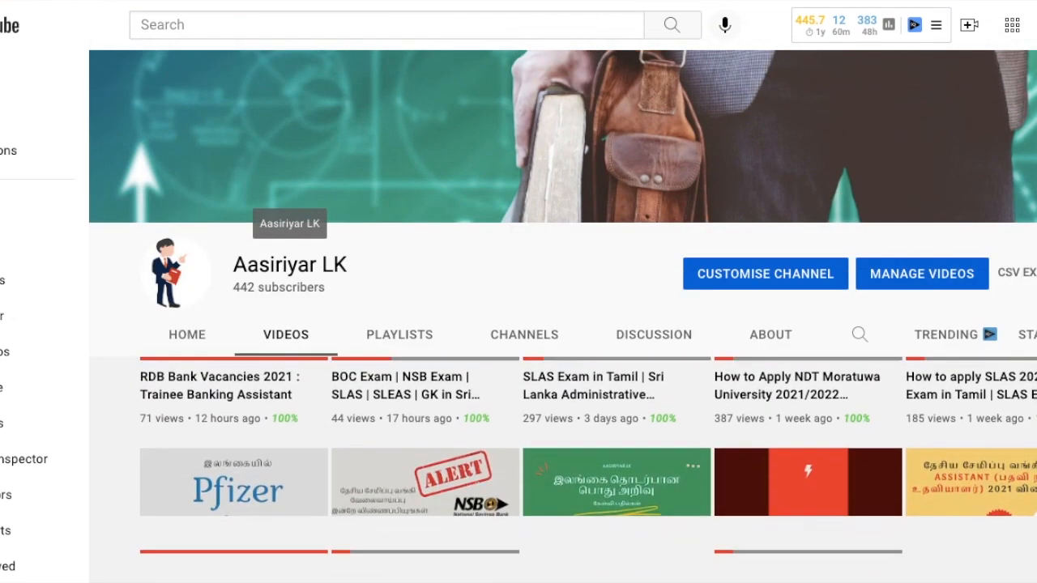
scroll(362, 367, "down", 3)
scroll(831, 71, "down", 2)
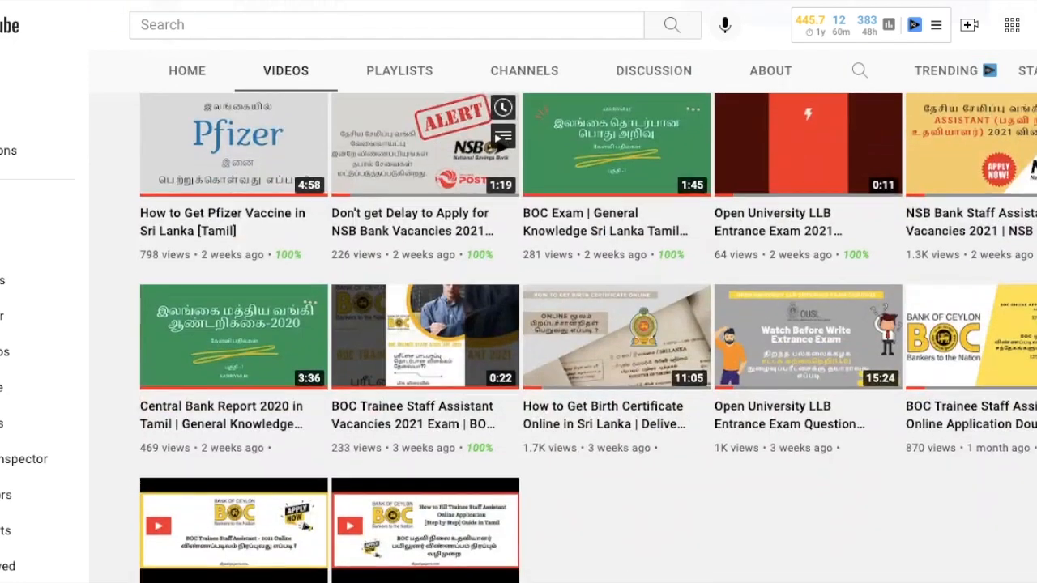
scroll(831, 72, "up", 3)
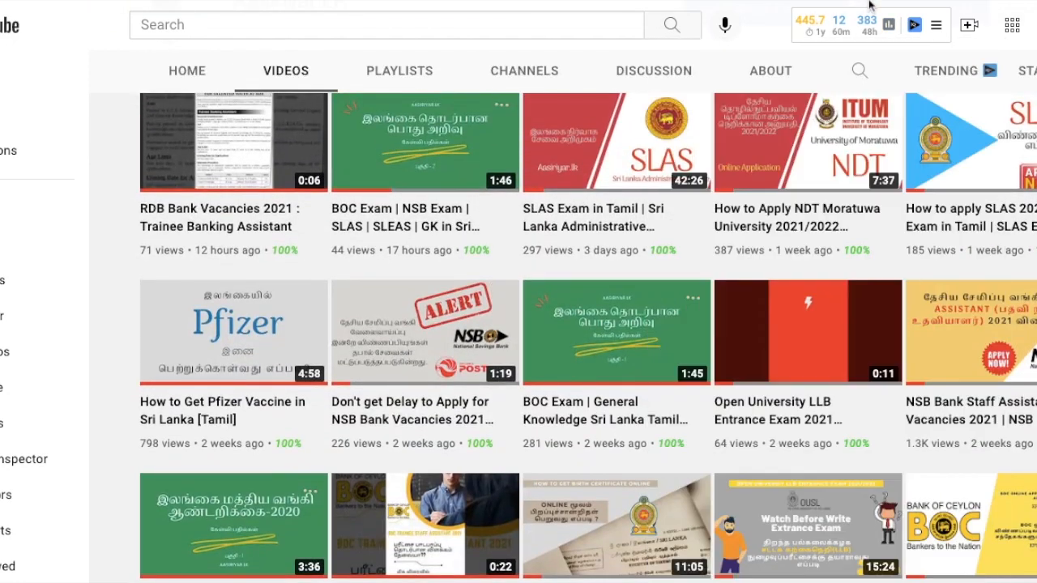
left_click(889, 24)
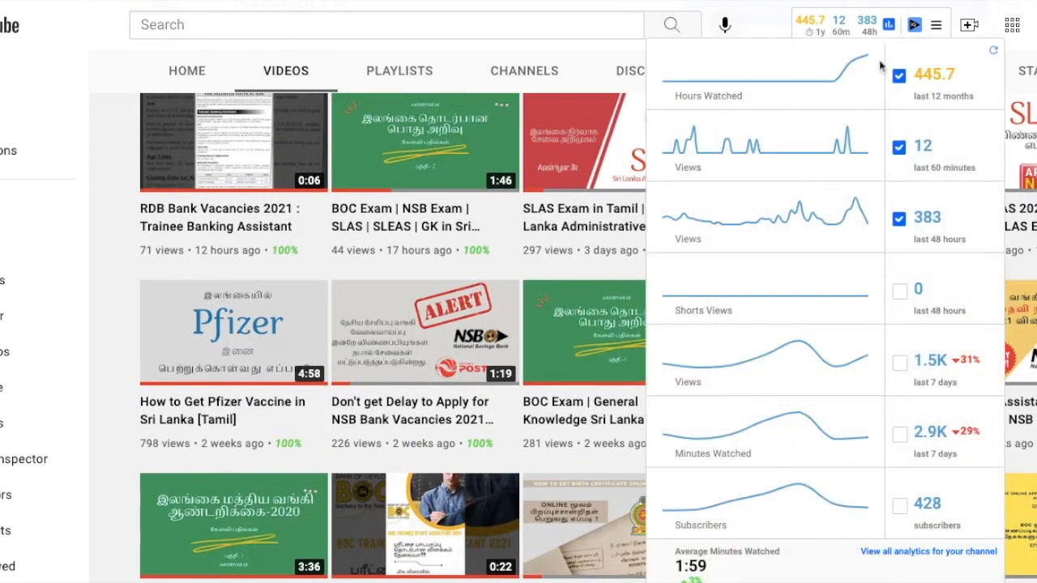